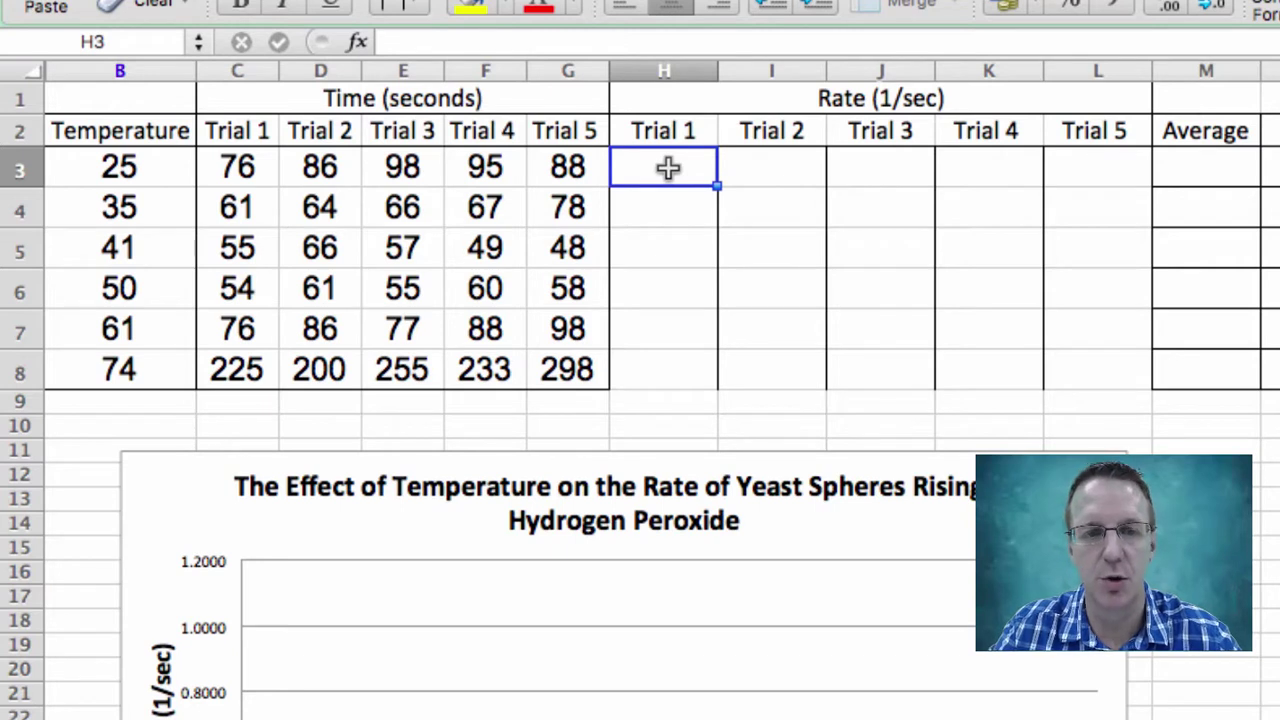
# Calculate the Trial 1 rate in H3 as =1/C3 and fill the formula across all five trials for every temperature, H3:L8.
pyautogui.write('=1/')
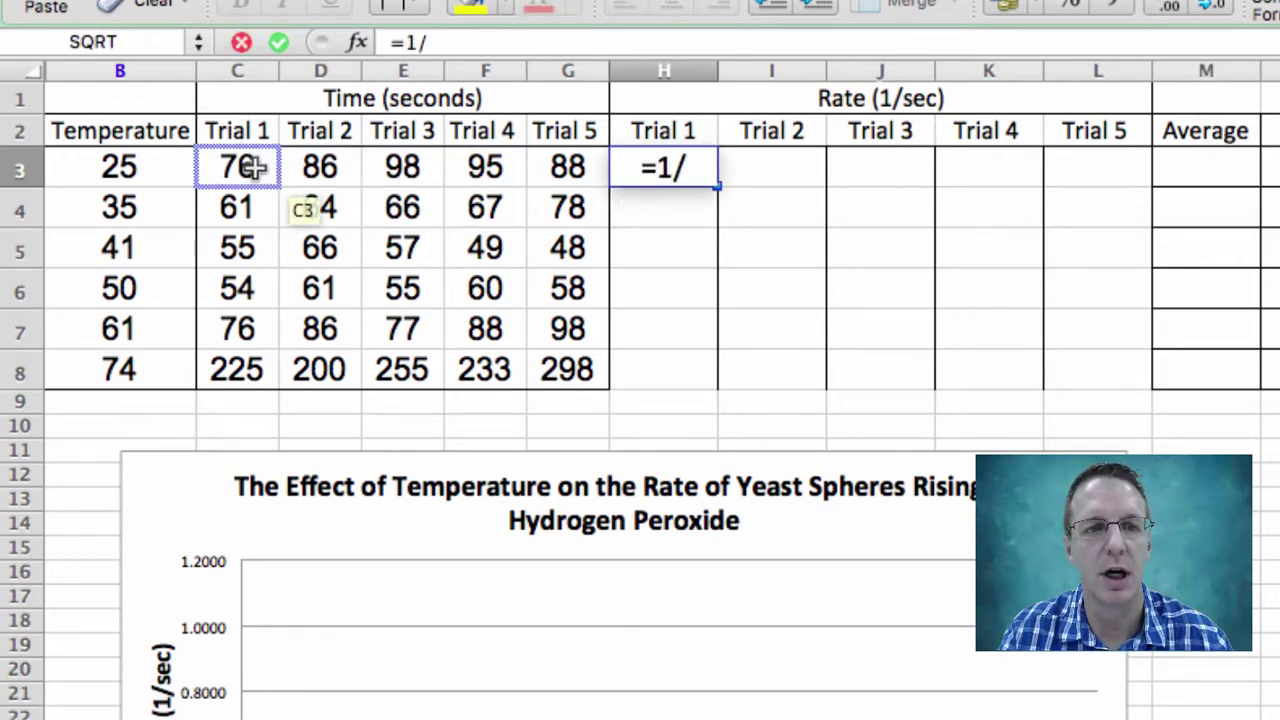
pyautogui.click(255, 168)
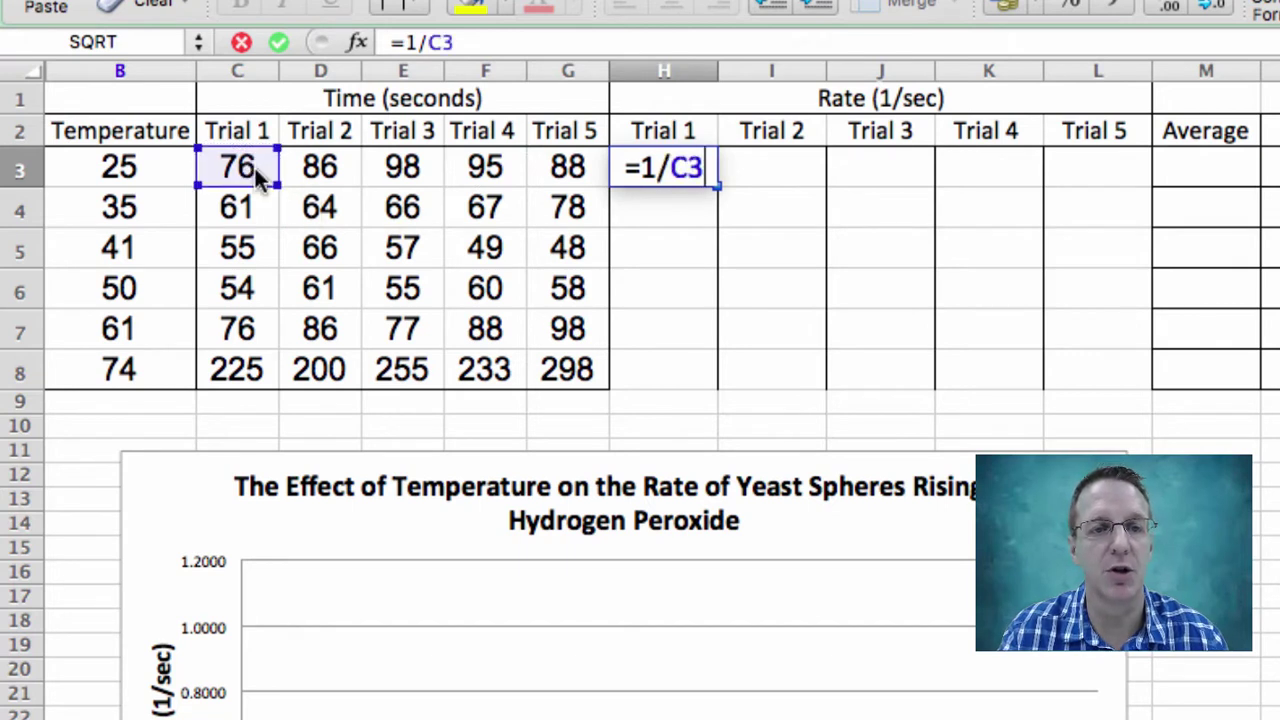
pyautogui.press('Return')
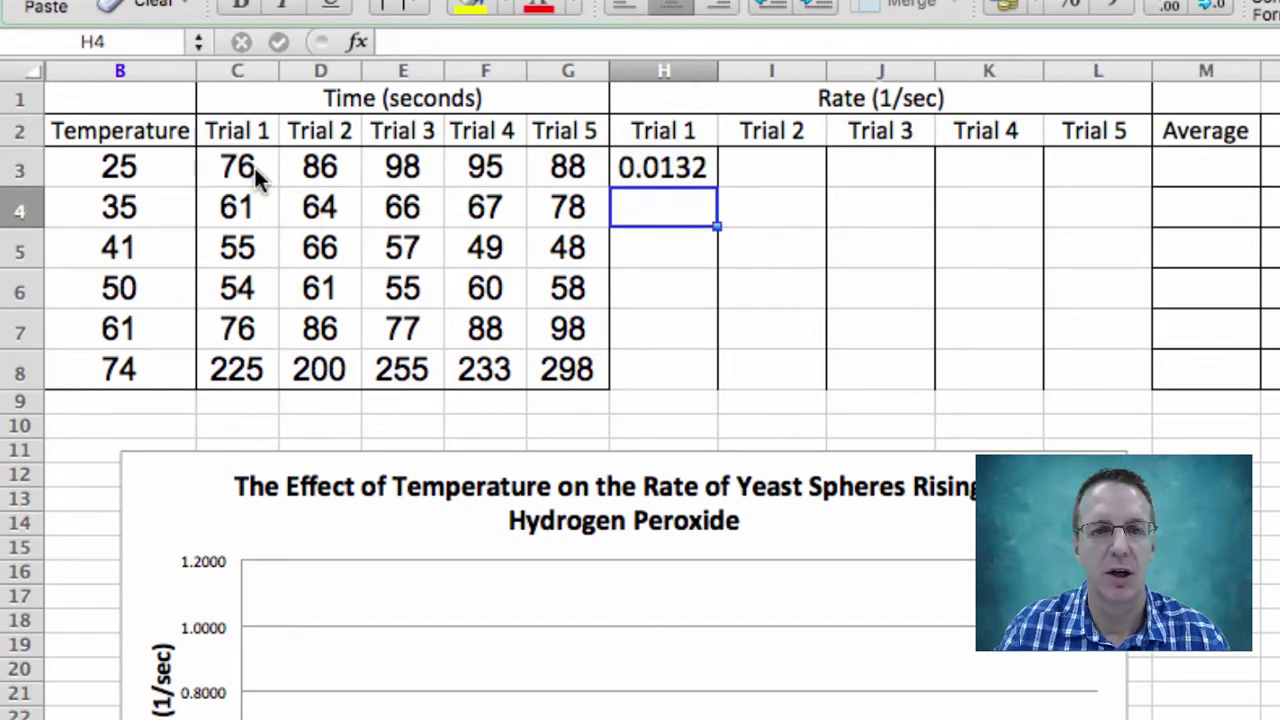
pyautogui.click(680, 170)
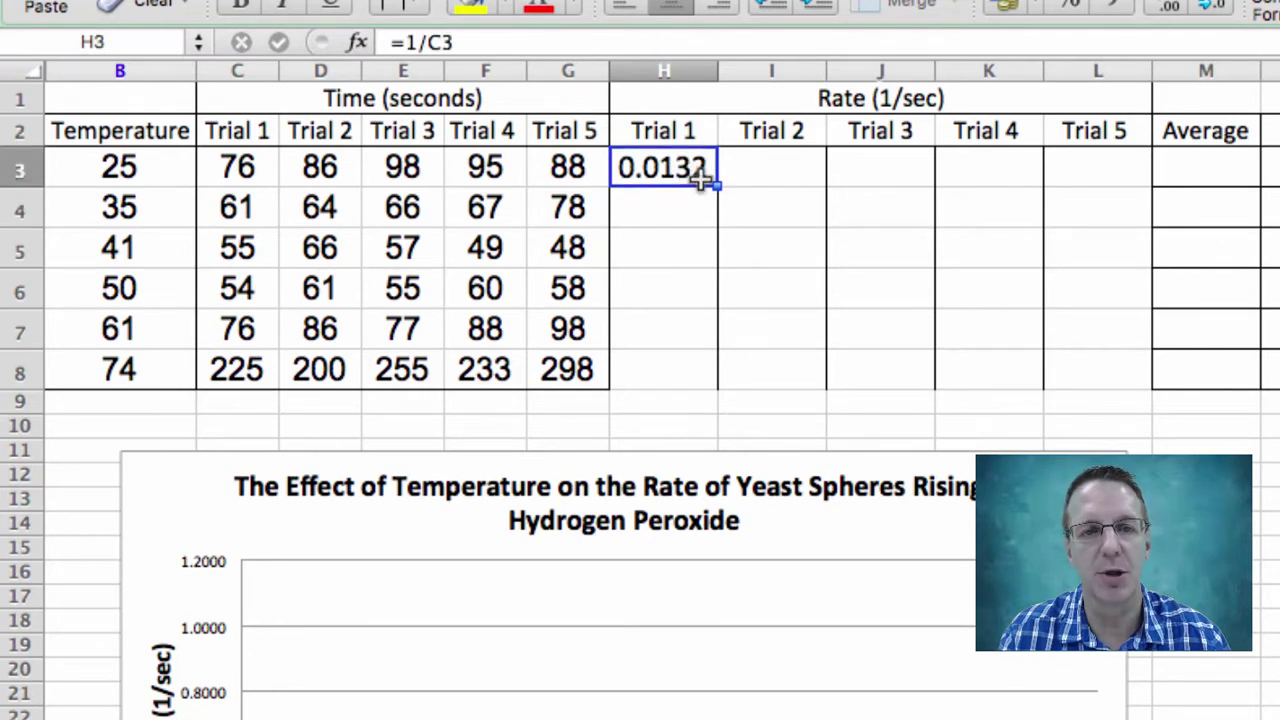
pyautogui.moveTo(717, 186); pyautogui.dragTo(1143, 372)
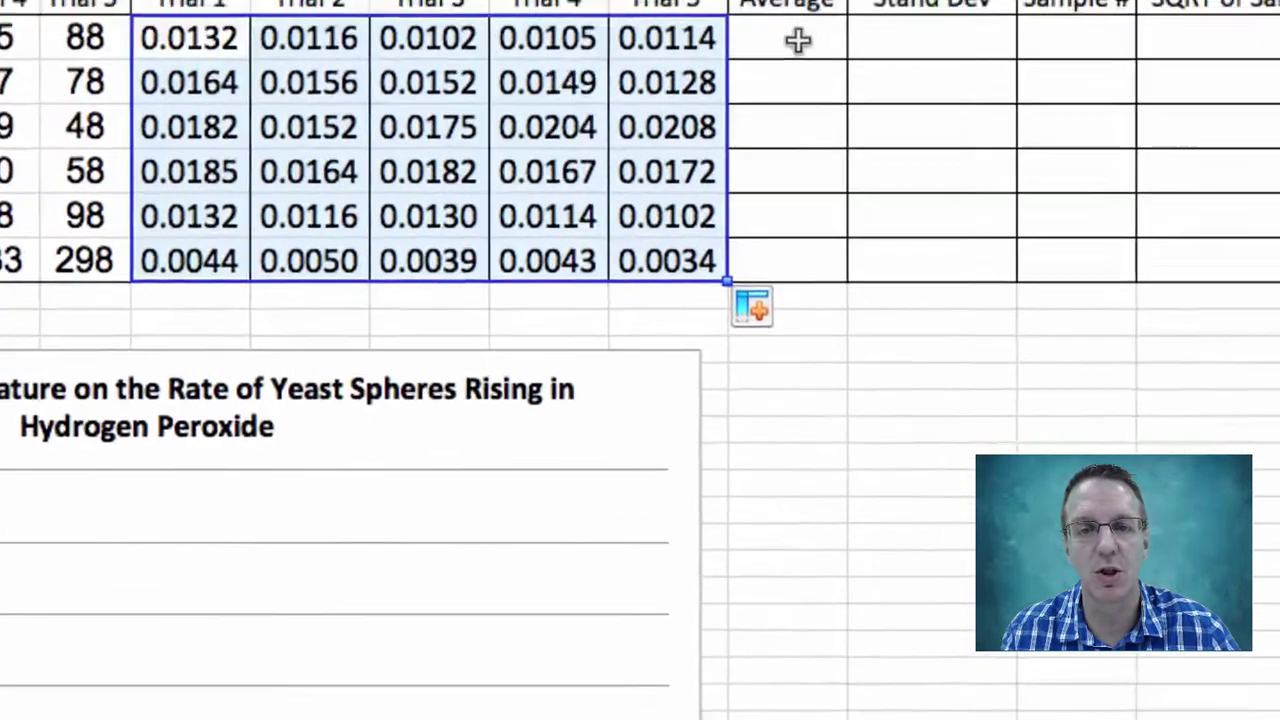
# Calculate the average rate for the 25-degree row in the Average column with =AVERAGE(H3:L3).
pyautogui.click(798, 40)
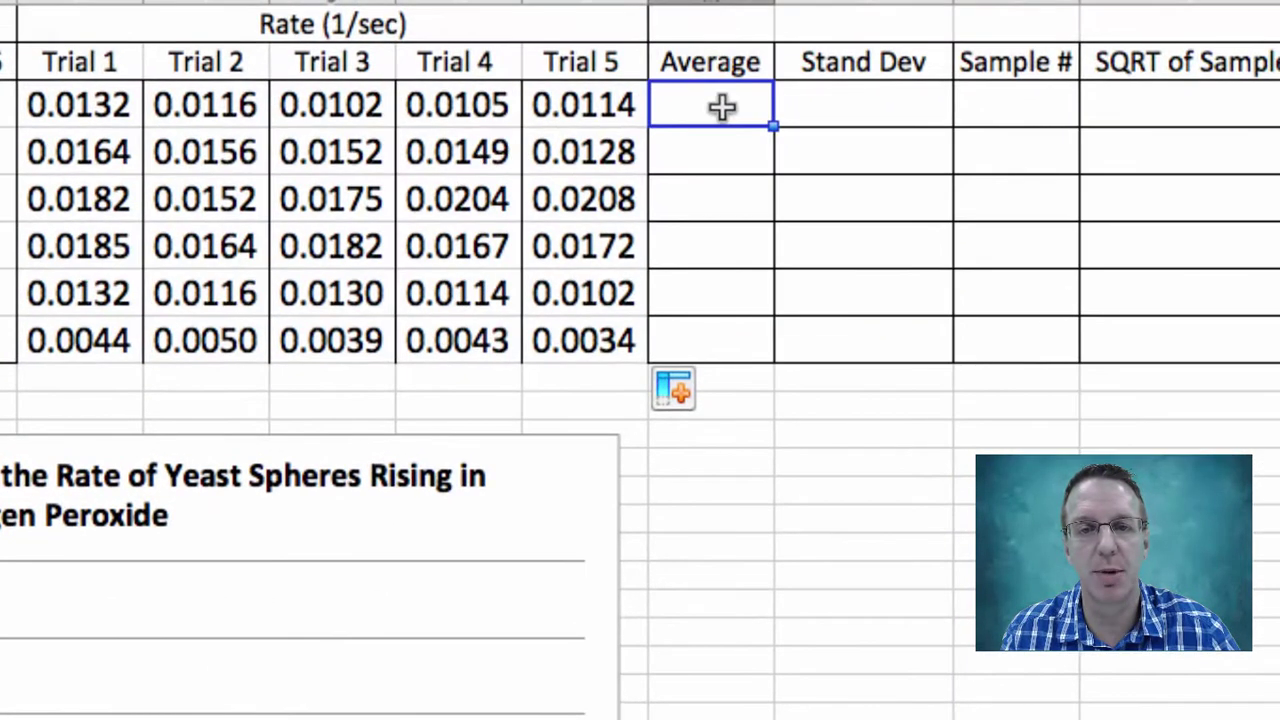
pyautogui.write('=')
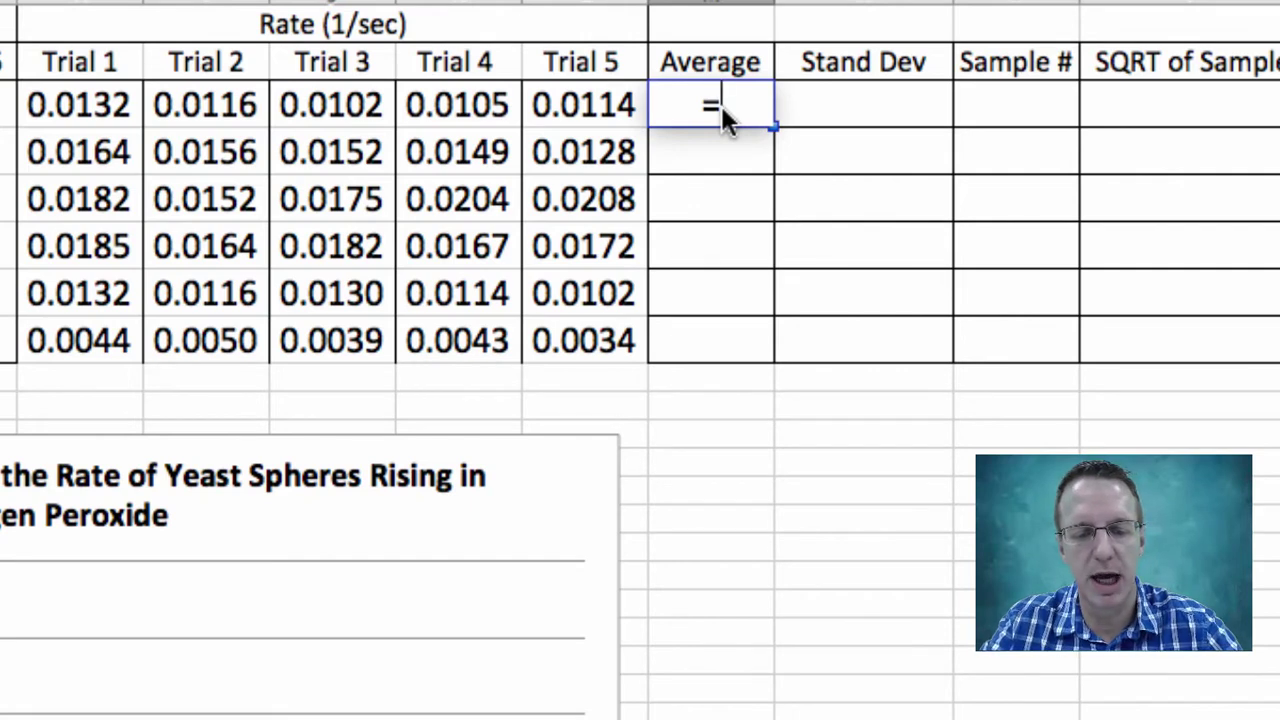
pyautogui.write('aver')
pyautogui.write('ge')
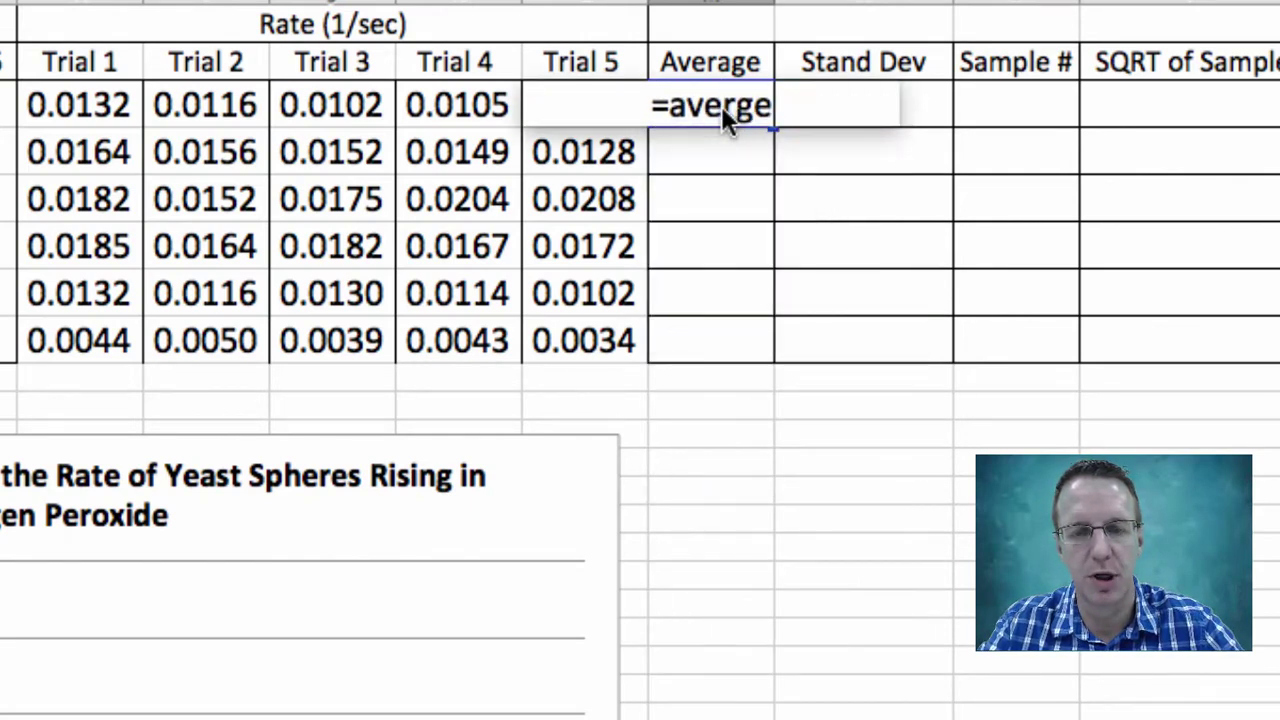
pyautogui.press('BackSpace')
pyautogui.press('BackSpace')
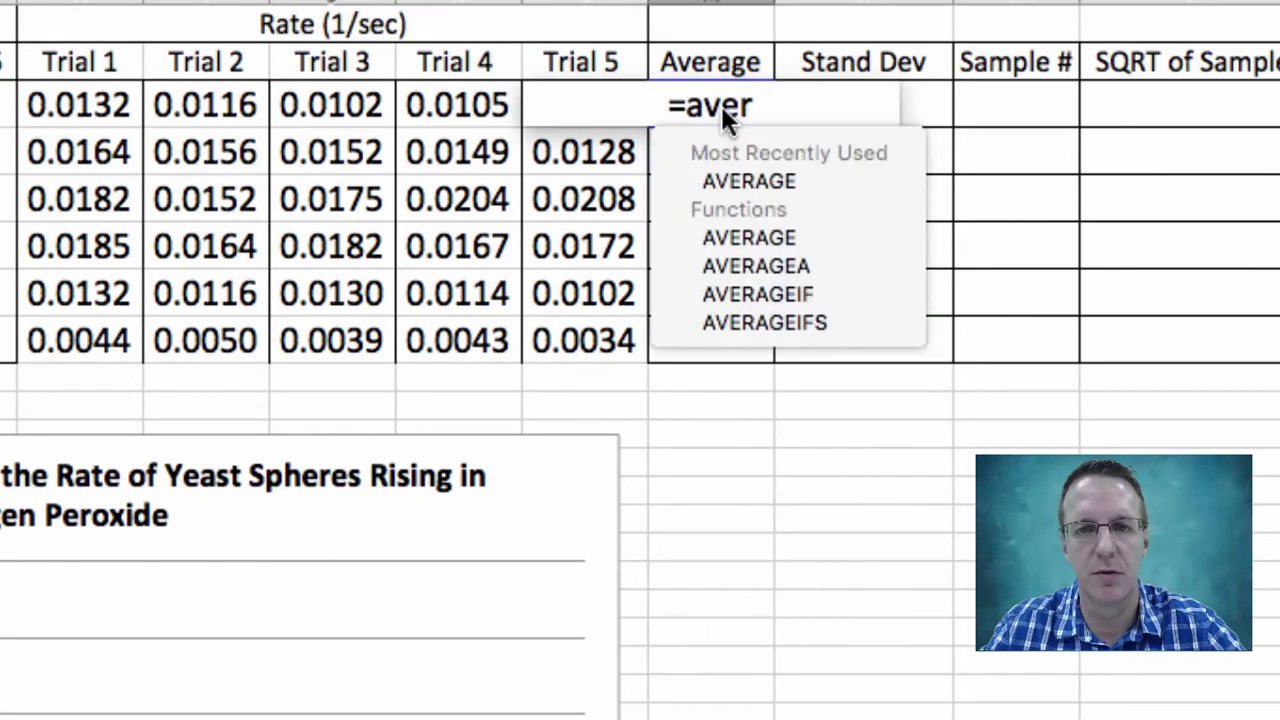
pyautogui.doubleClick(766, 178)
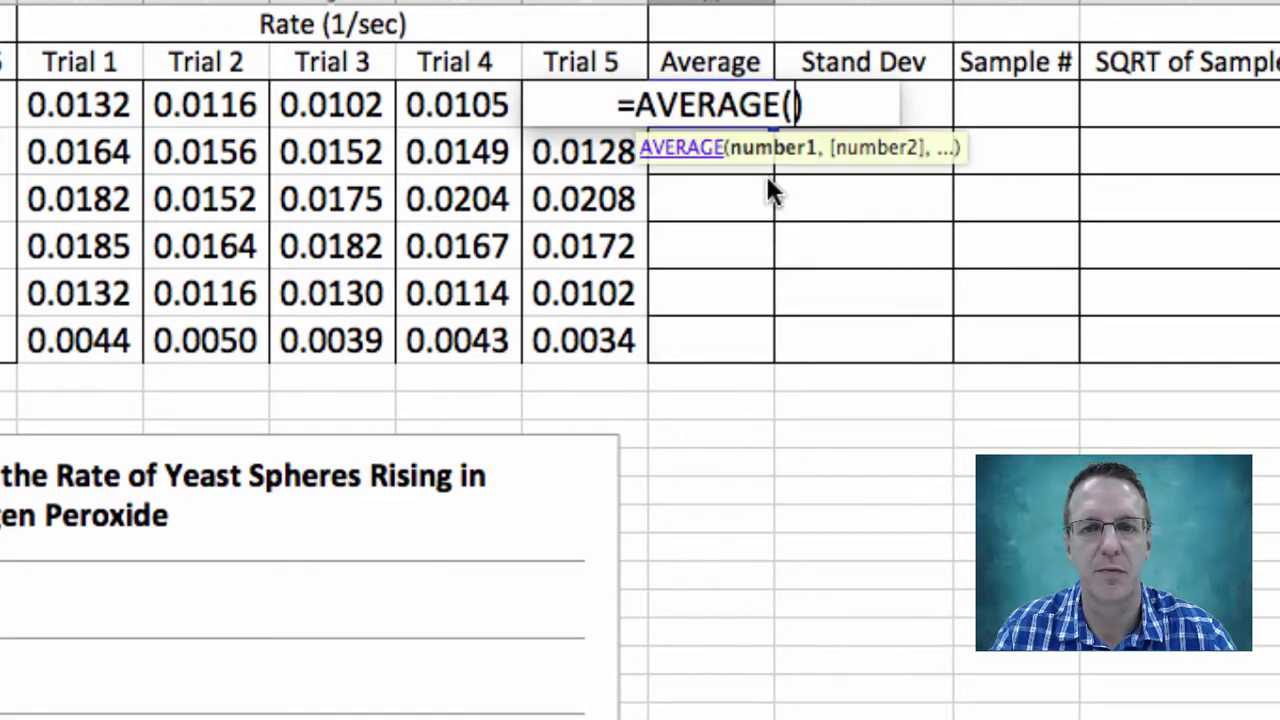
pyautogui.moveTo(77, 103); pyautogui.dragTo(545, 108)
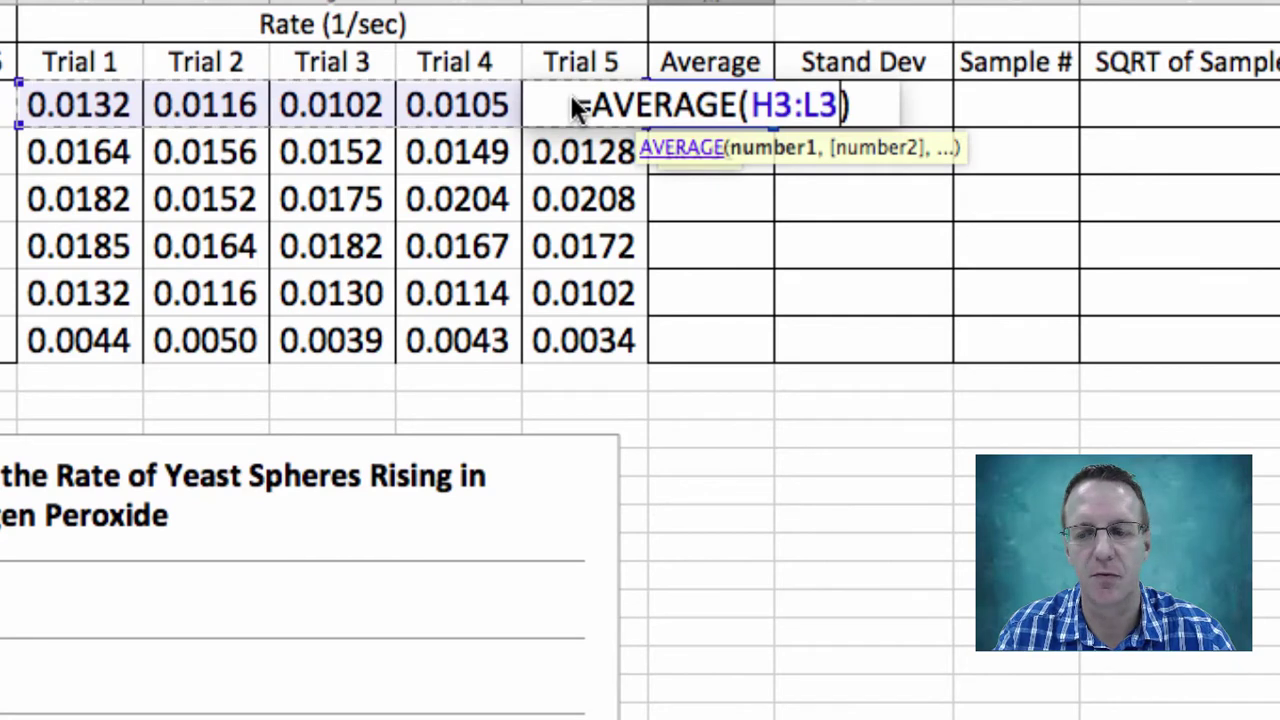
pyautogui.press('Return')
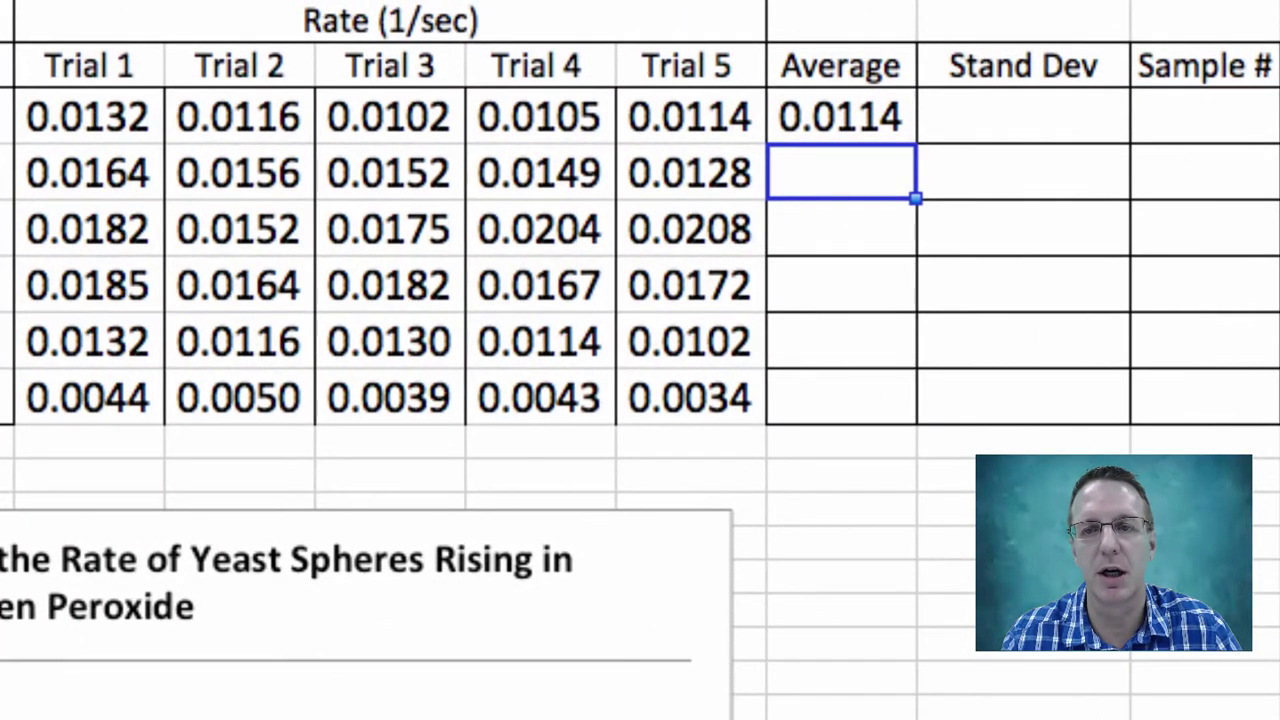
# Calculate the standard deviation of the 25-degree rates in the Stand Dev column with =STDEV(H3:L3).
pyautogui.click(1046, 120)
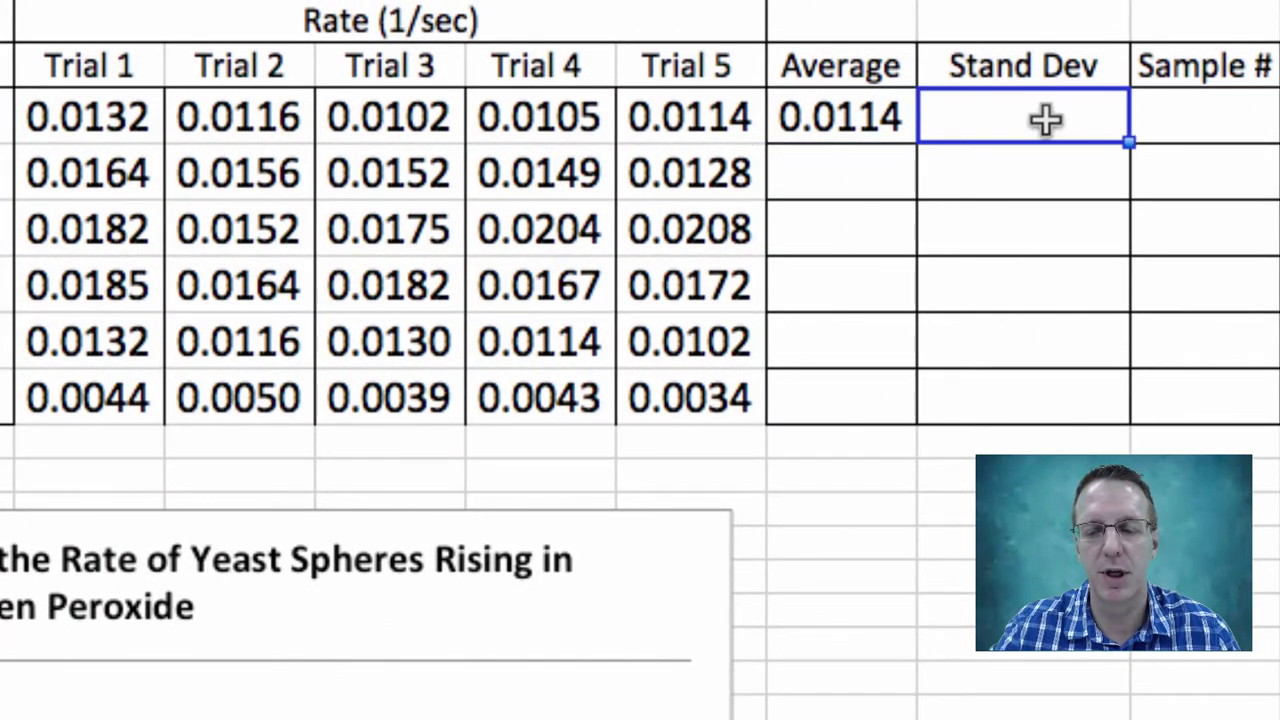
pyautogui.write('=s')
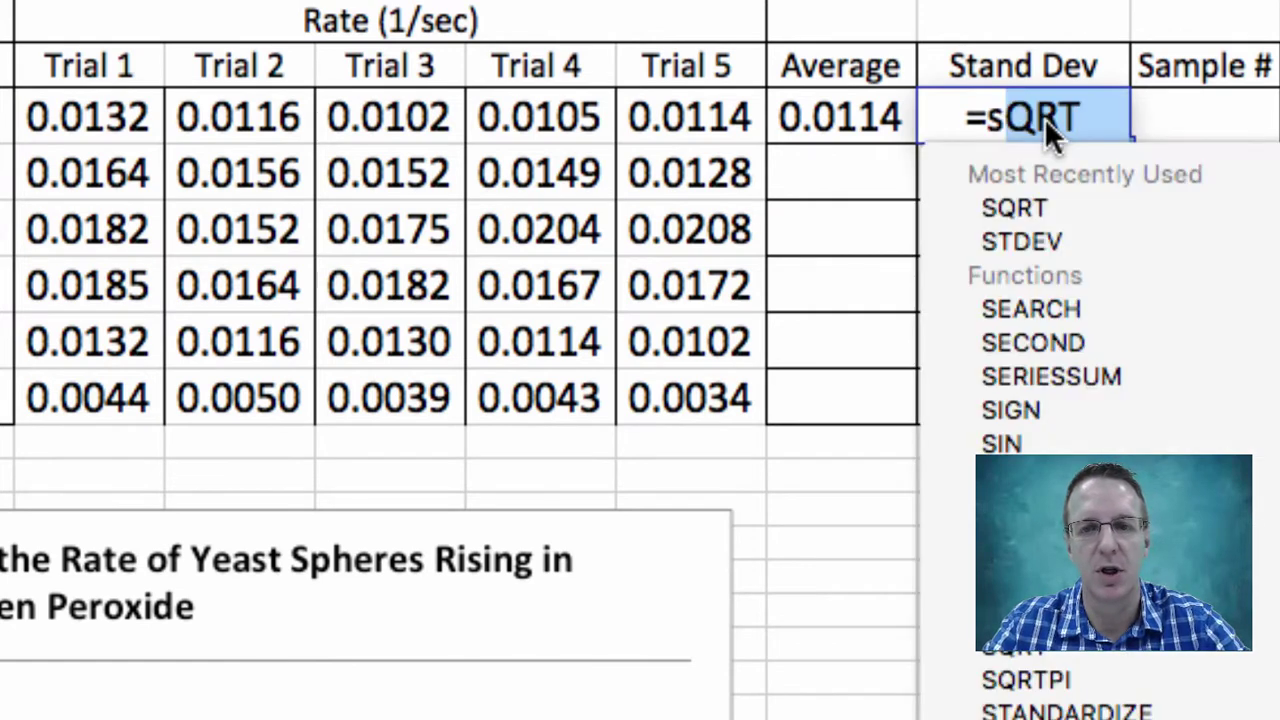
pyautogui.write('t')
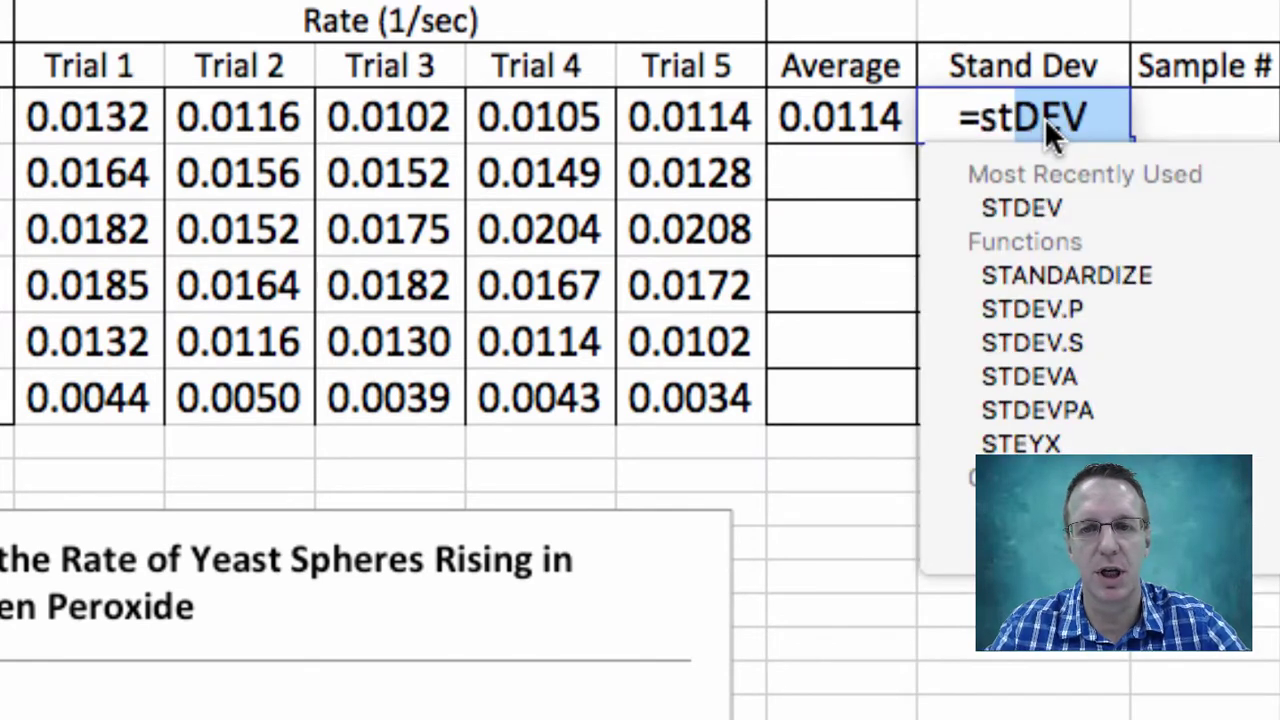
pyautogui.doubleClick(1049, 208)
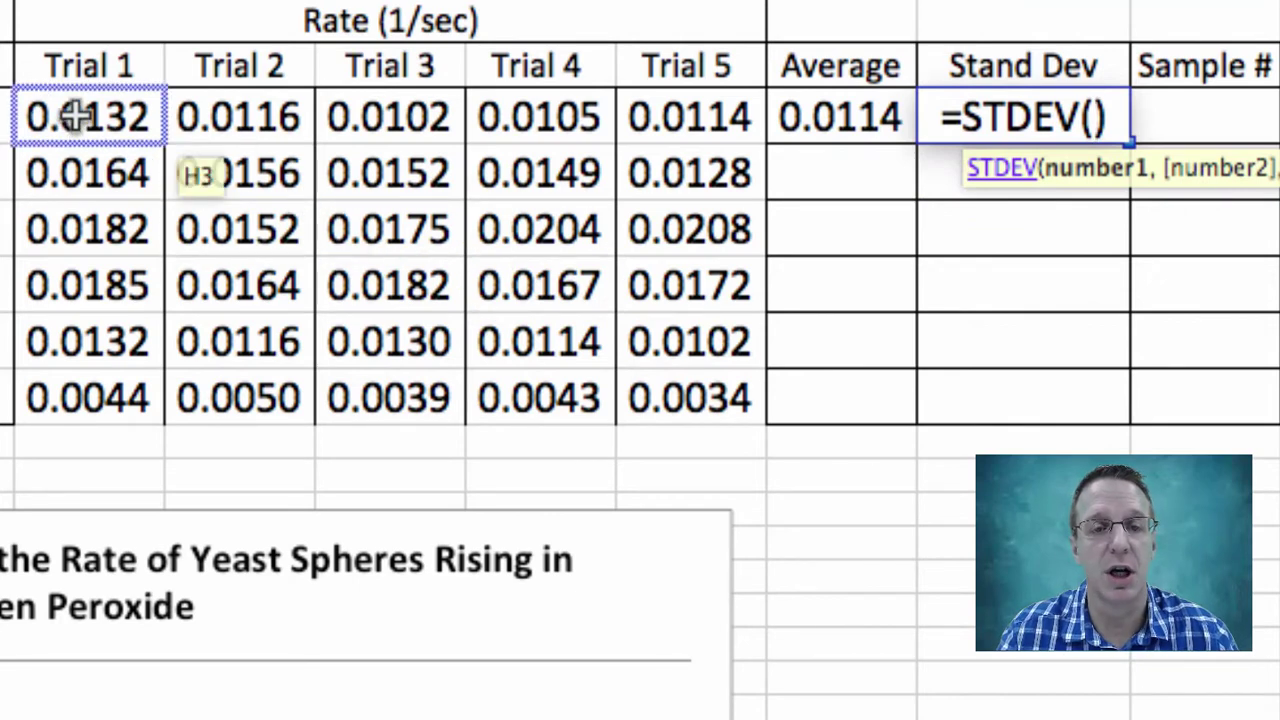
pyautogui.moveTo(77, 117); pyautogui.dragTo(629, 111)
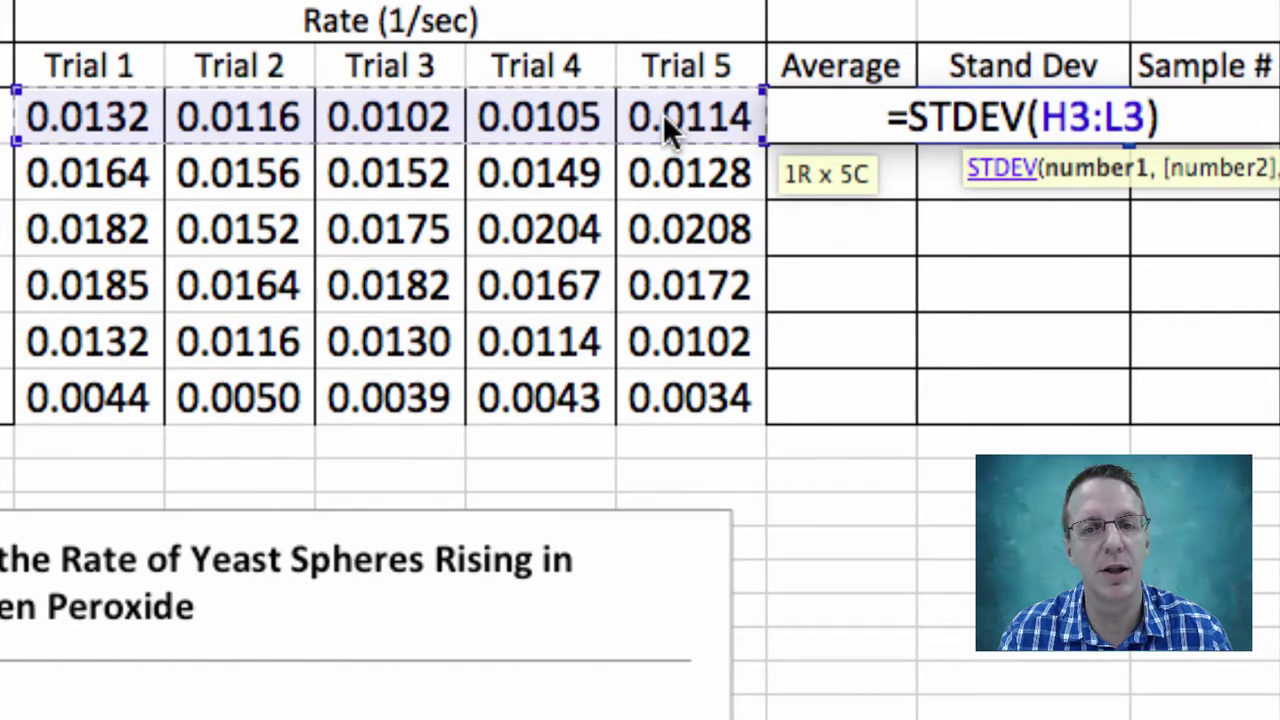
pyautogui.moveTo(662, 113); pyautogui.dragTo(662, 113)
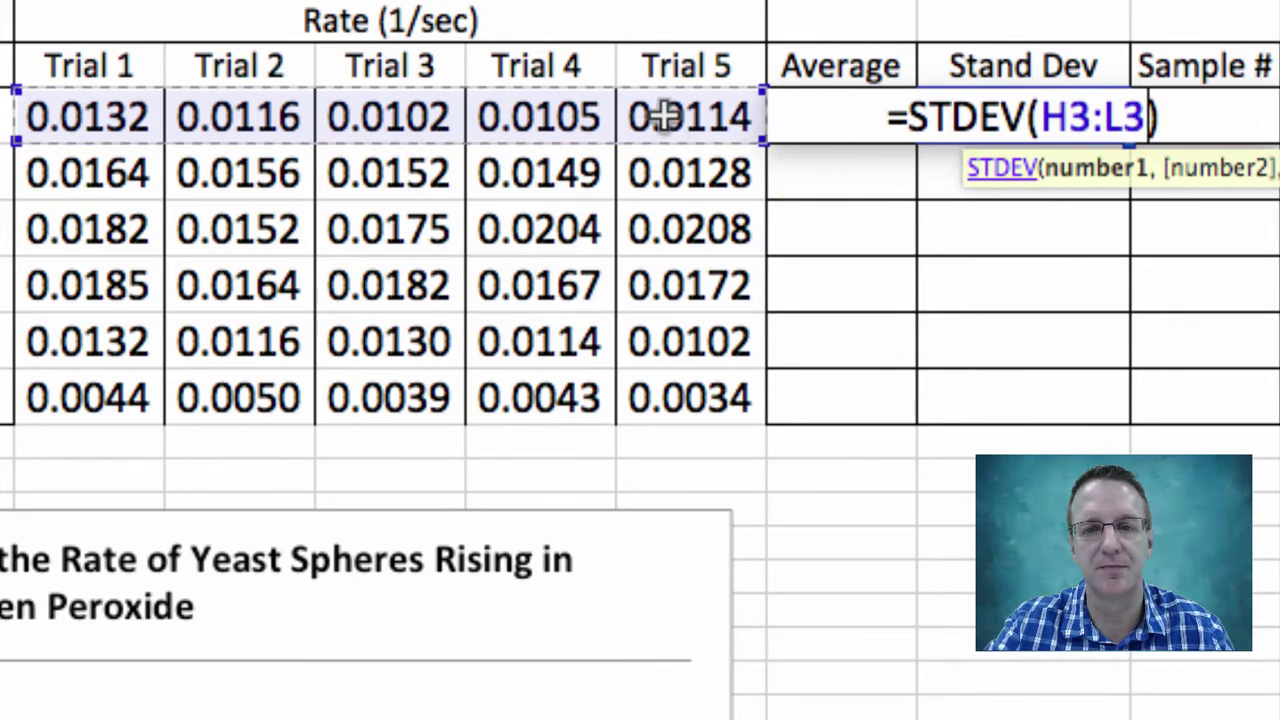
pyautogui.press('Return')
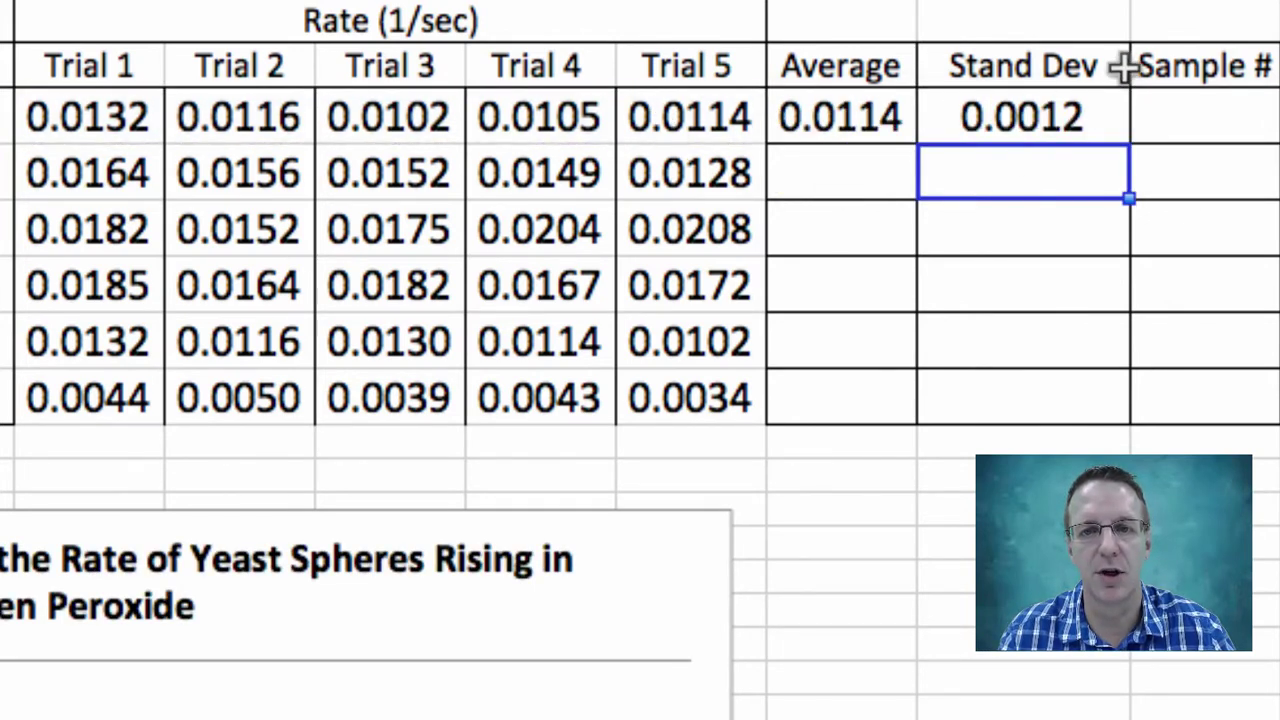
# Enter a sample number of 5 for the 25-degree row and compute its square root in the adjacent column with =SQRT(O3).
pyautogui.click(1240, 118)
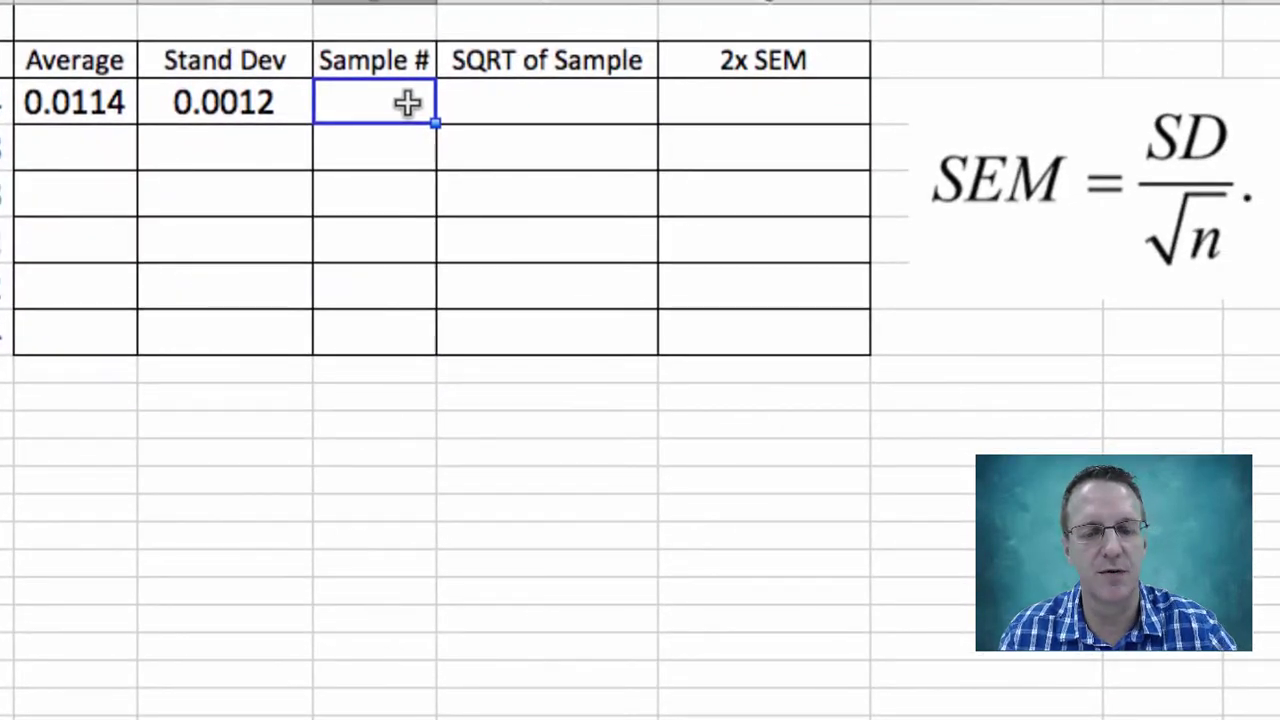
pyautogui.write('5')
pyautogui.press('Tab')
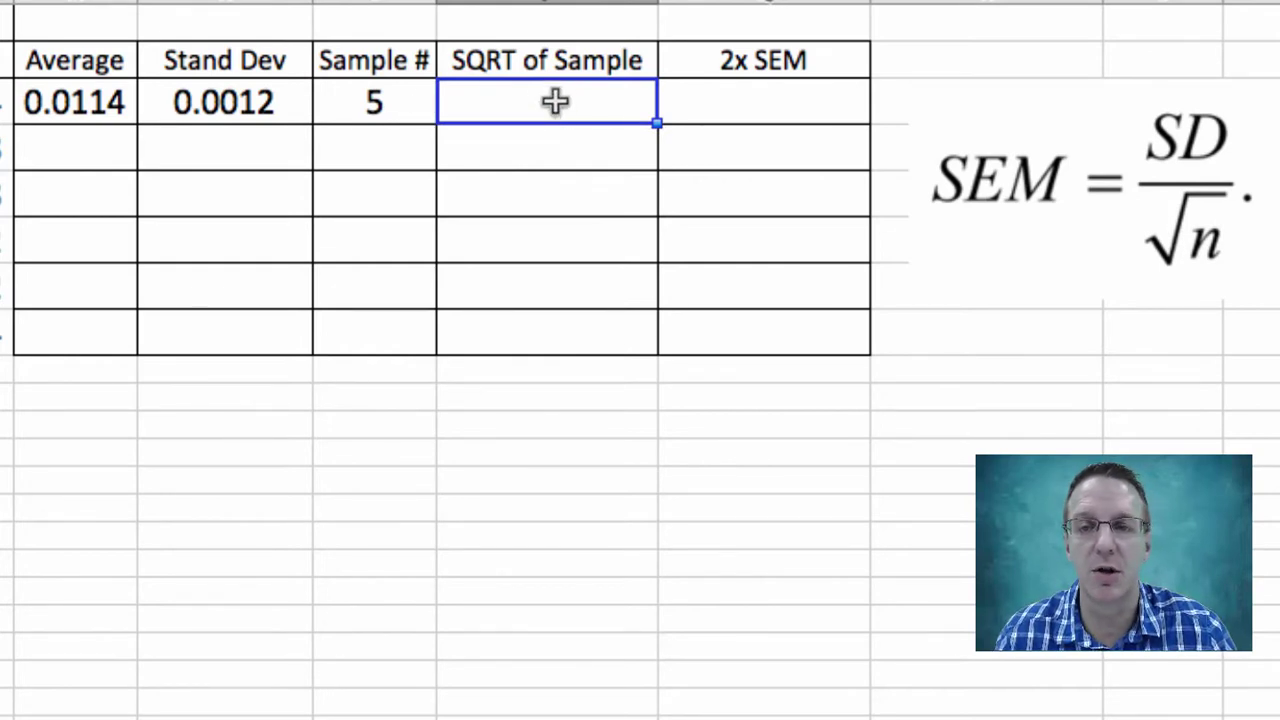
pyautogui.write('=')
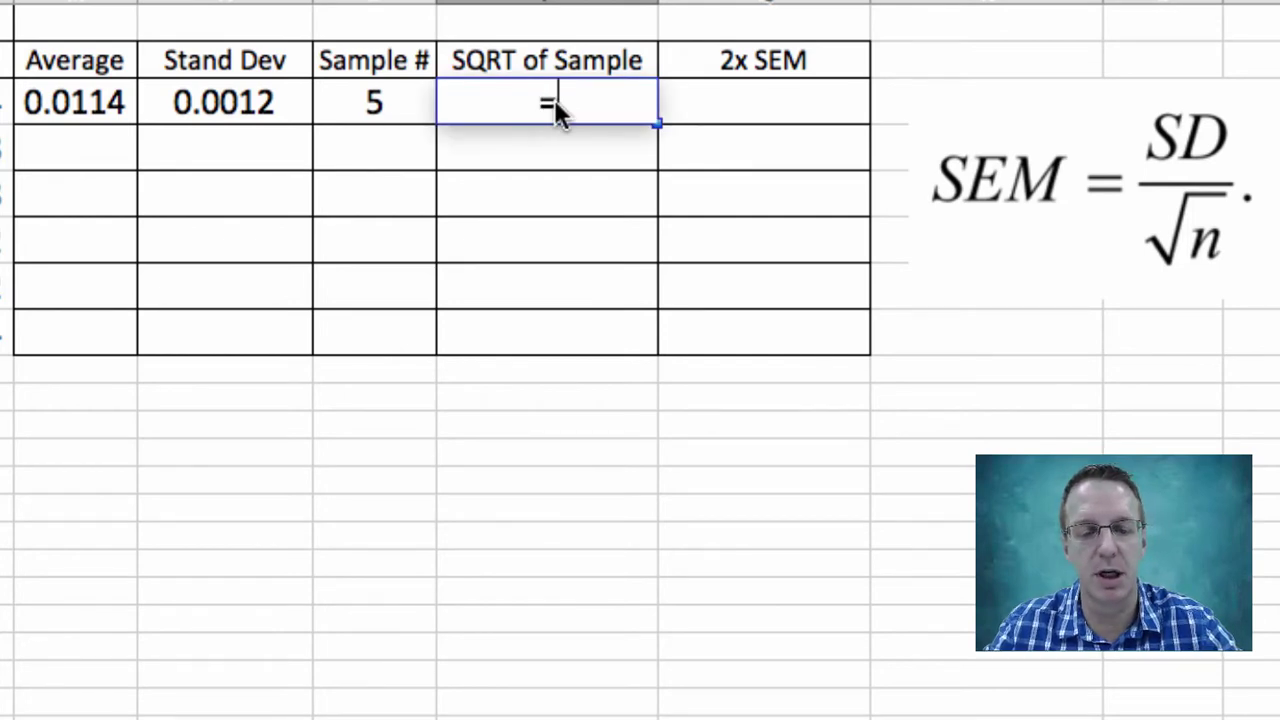
pyautogui.write('SQ')
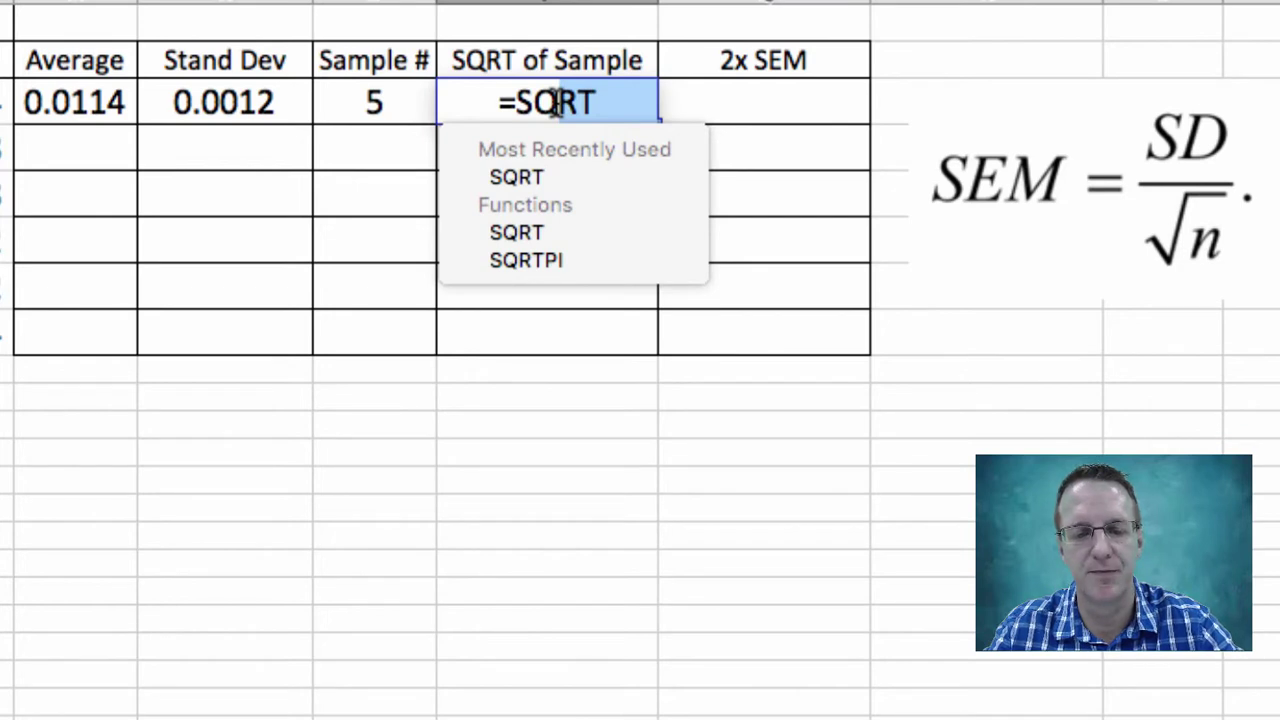
pyautogui.write('RT')
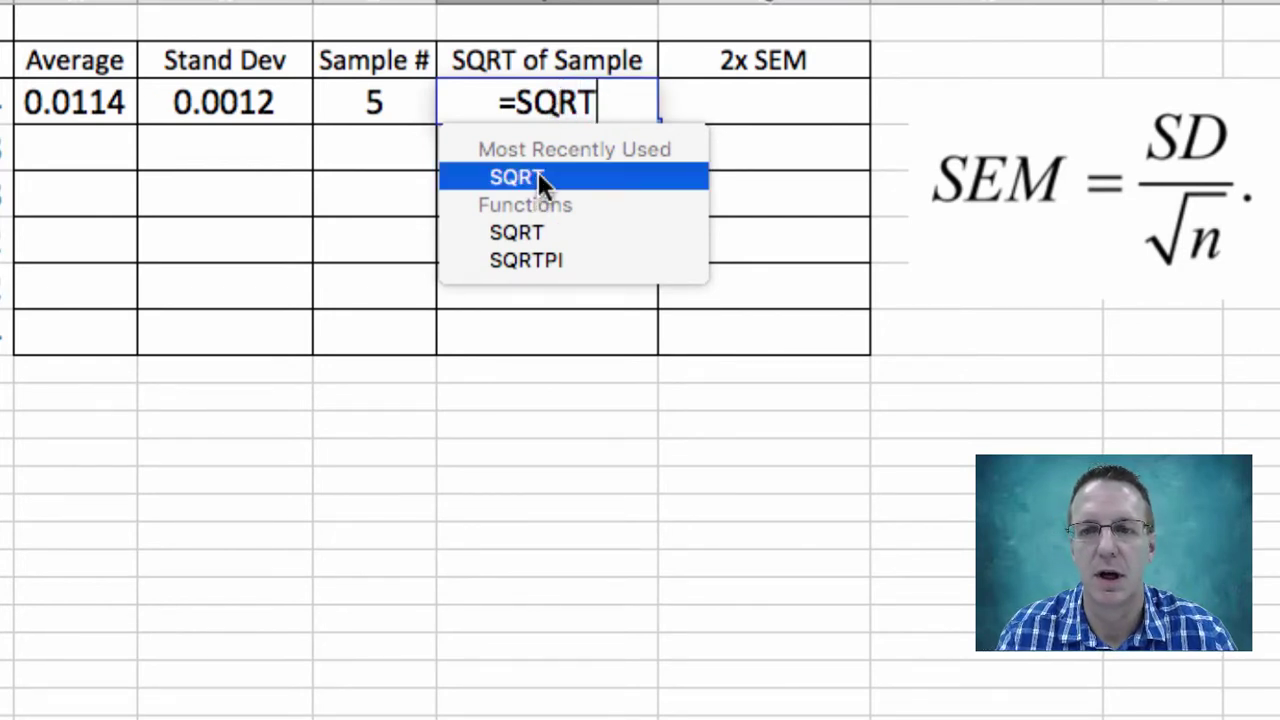
pyautogui.doubleClick(538, 177)
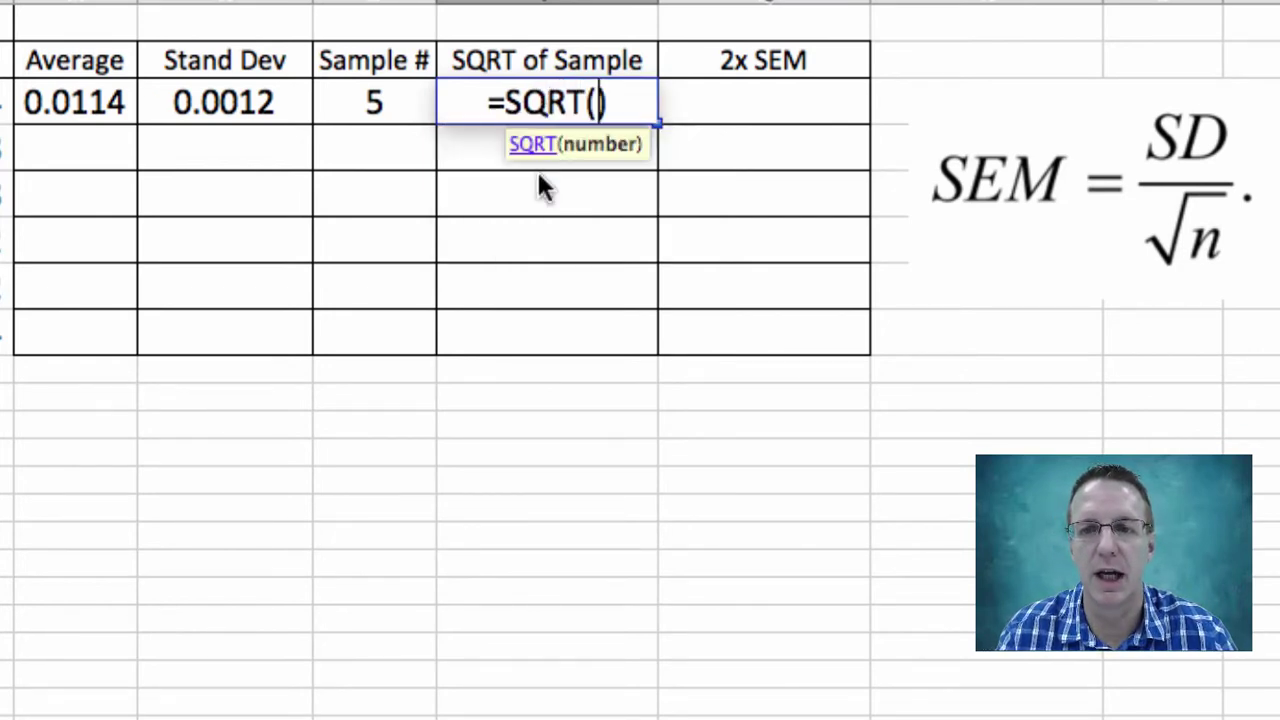
pyautogui.click(378, 102)
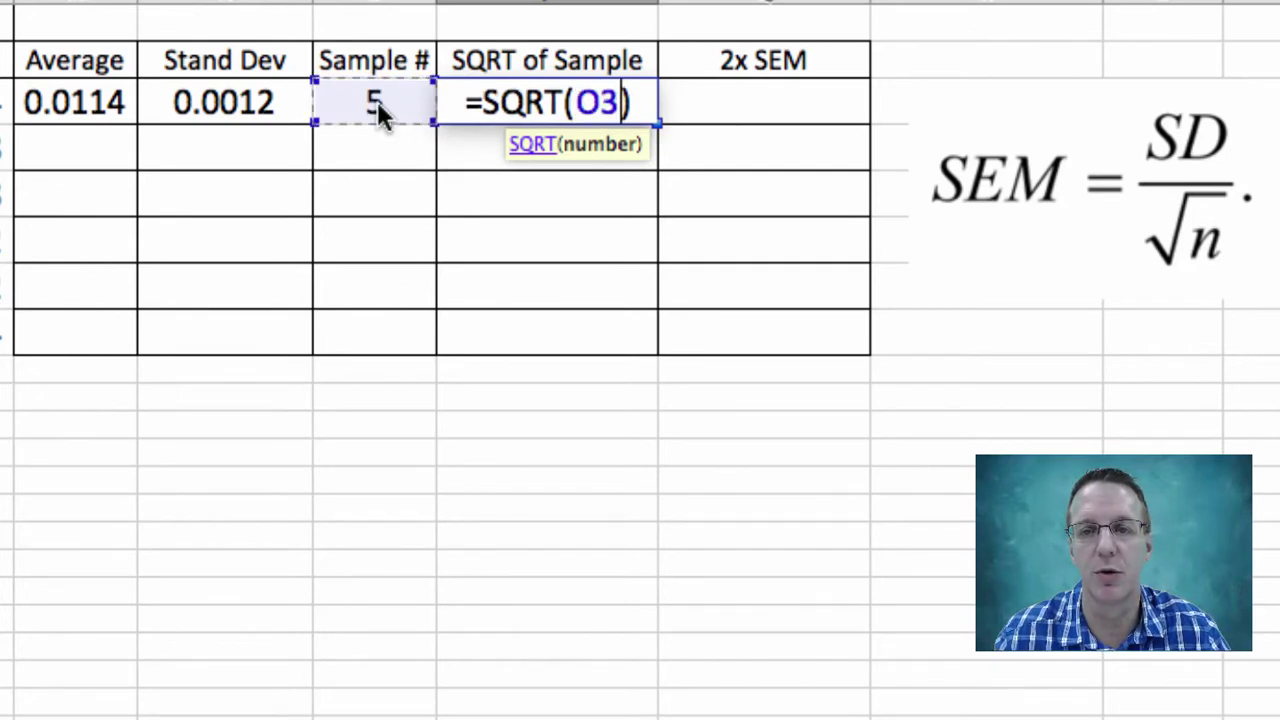
pyautogui.press('Return')
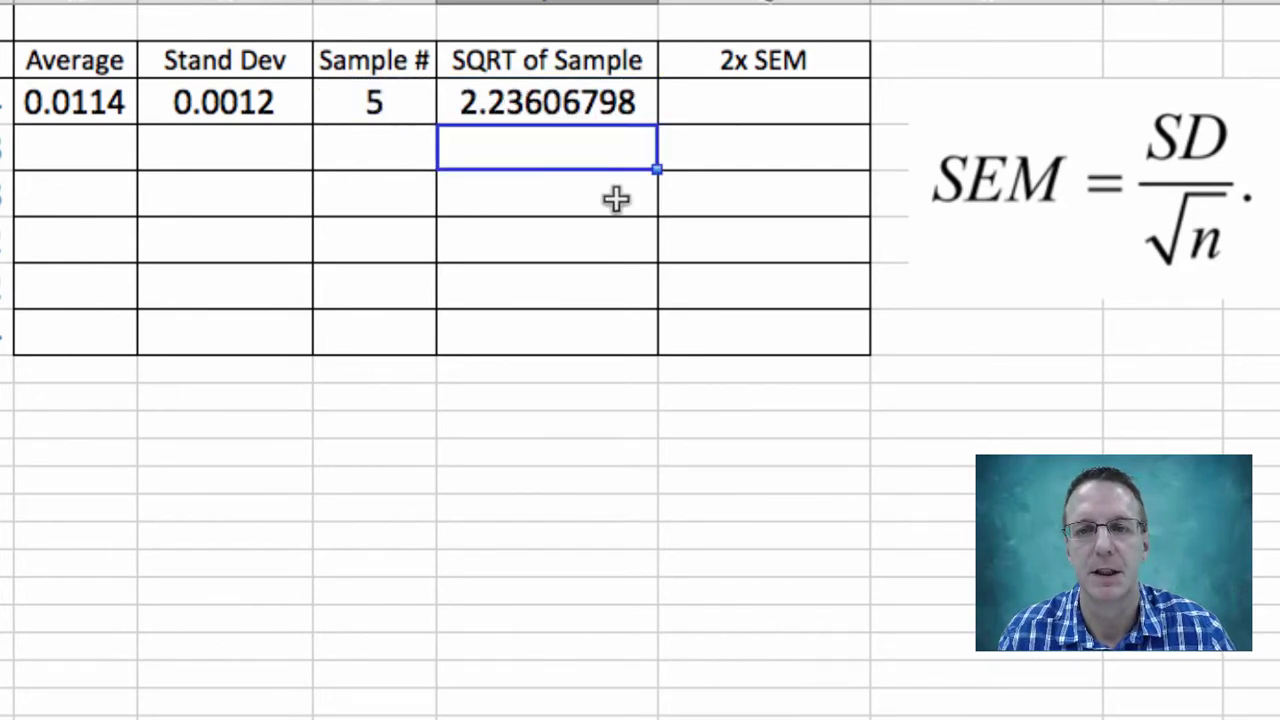
# Calculate 2x SEM for the 25-degree row as twice the standard deviation over the sample's square root, =2*(N3/P3).
pyautogui.click(740, 108)
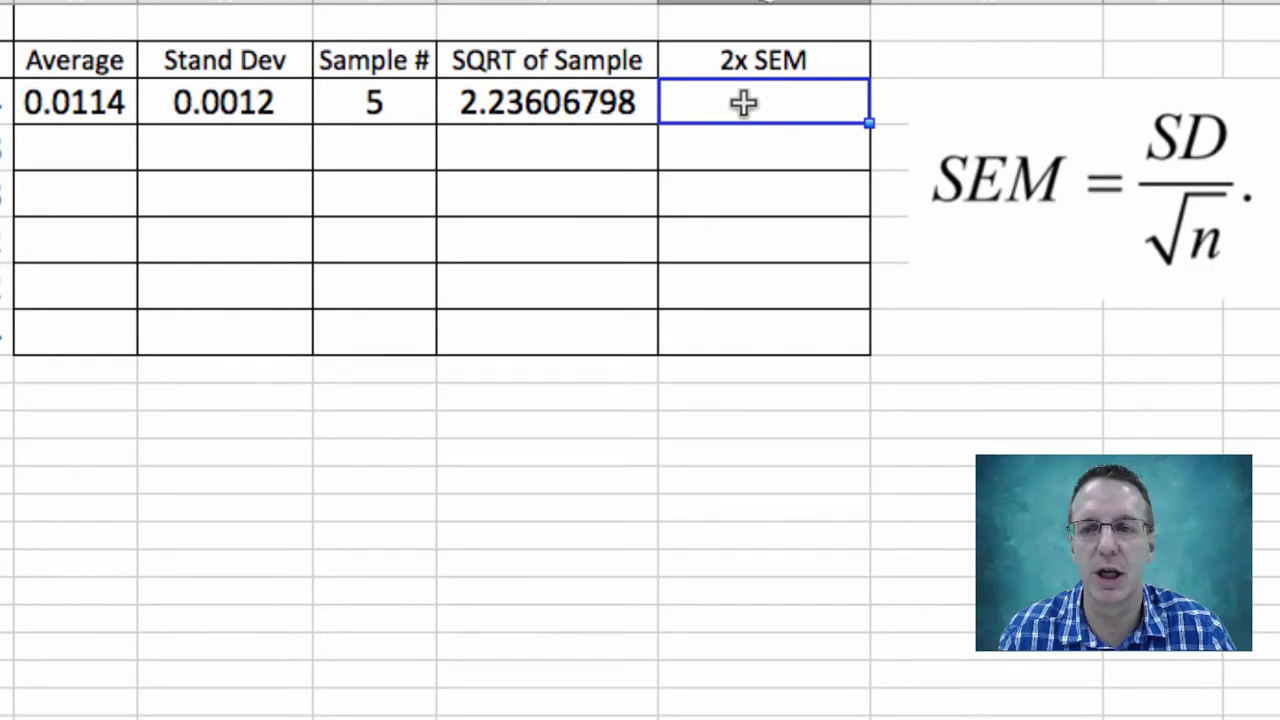
pyautogui.write('=')
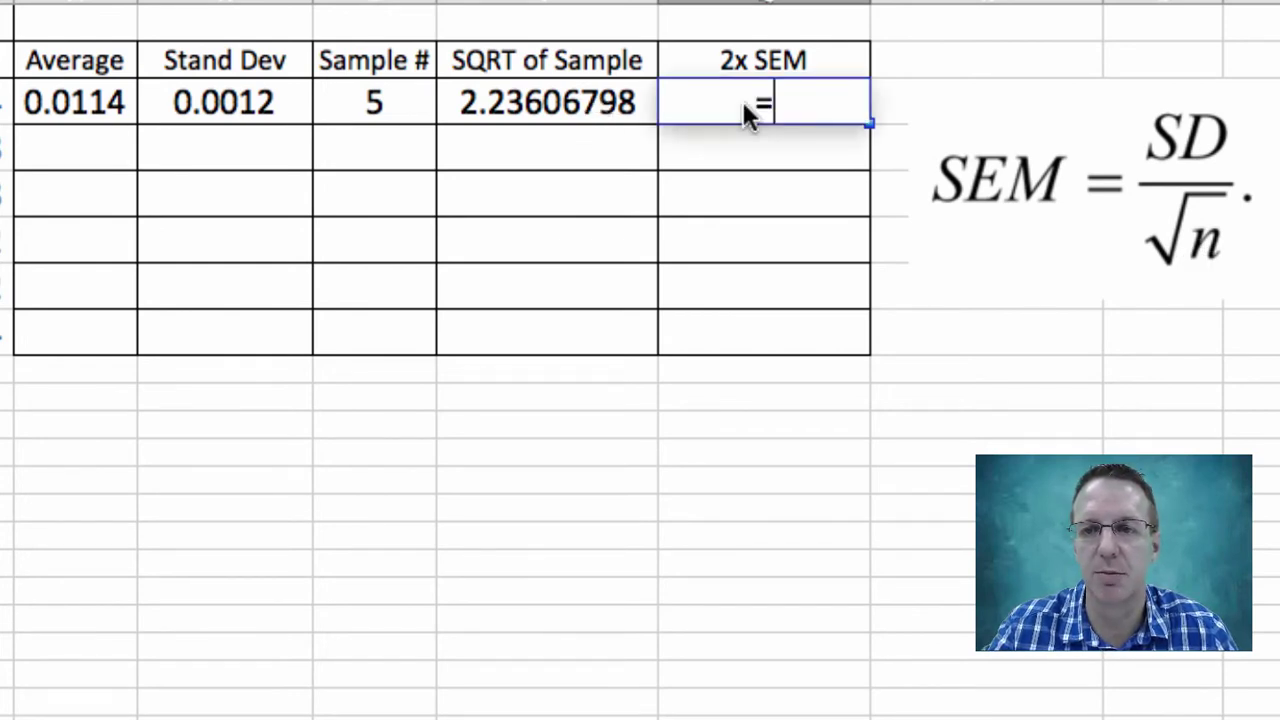
pyautogui.write('2')
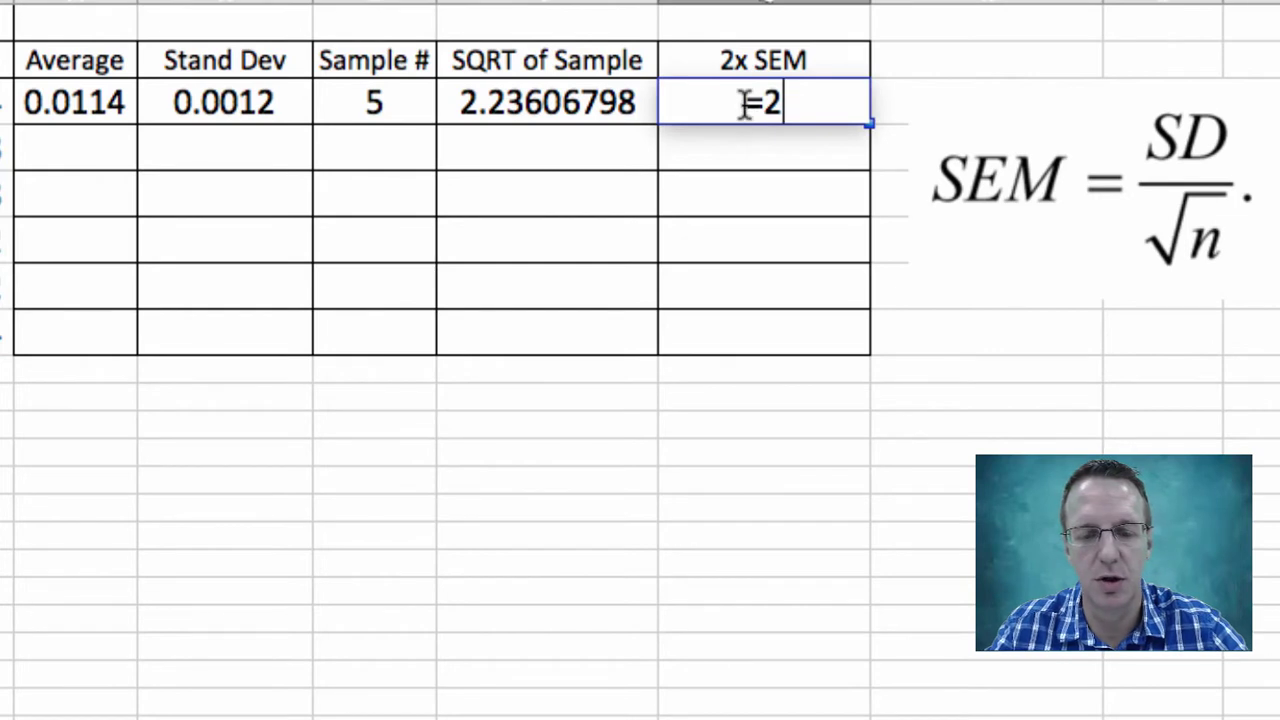
pyautogui.write('*')
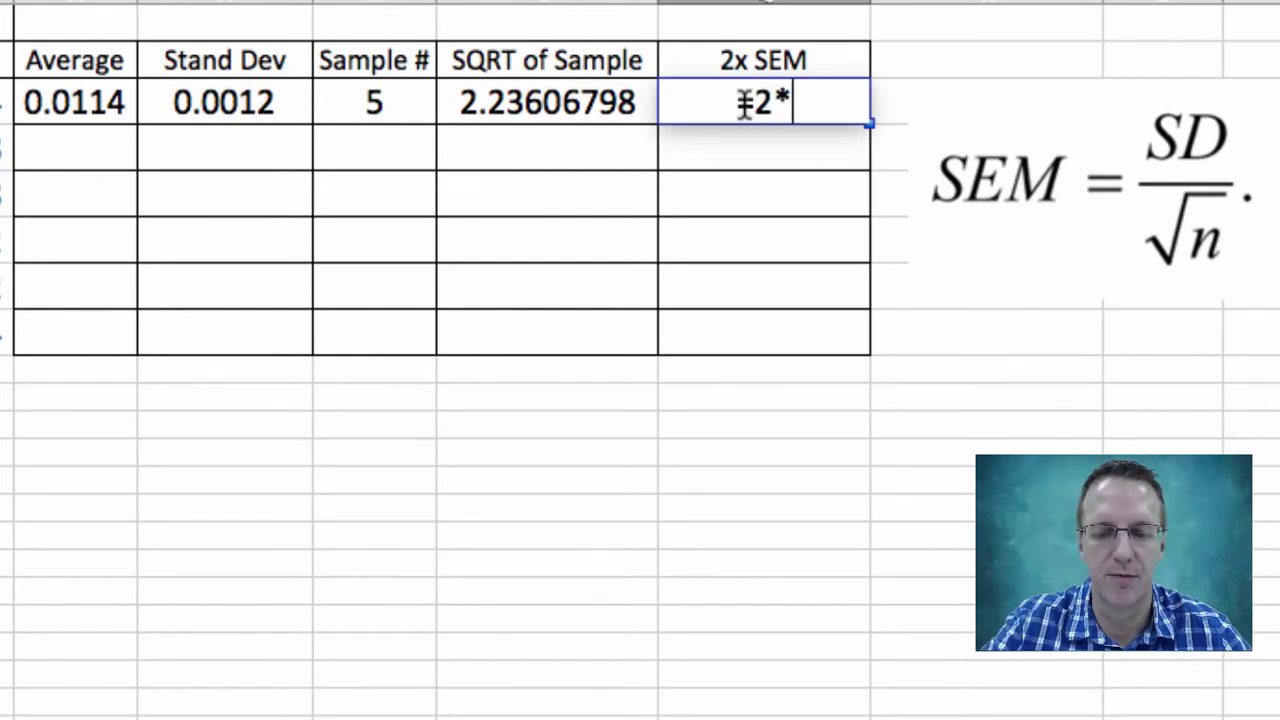
pyautogui.write('(')
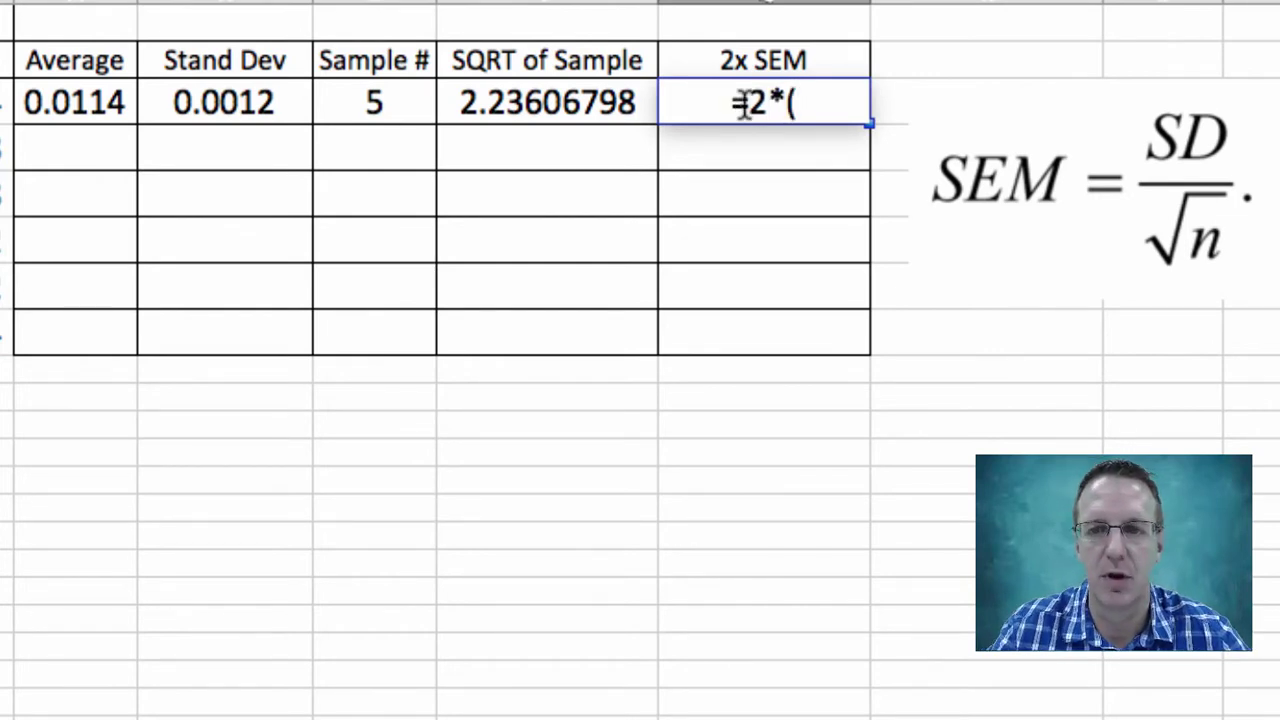
pyautogui.click(231, 100)
pyautogui.write('/')
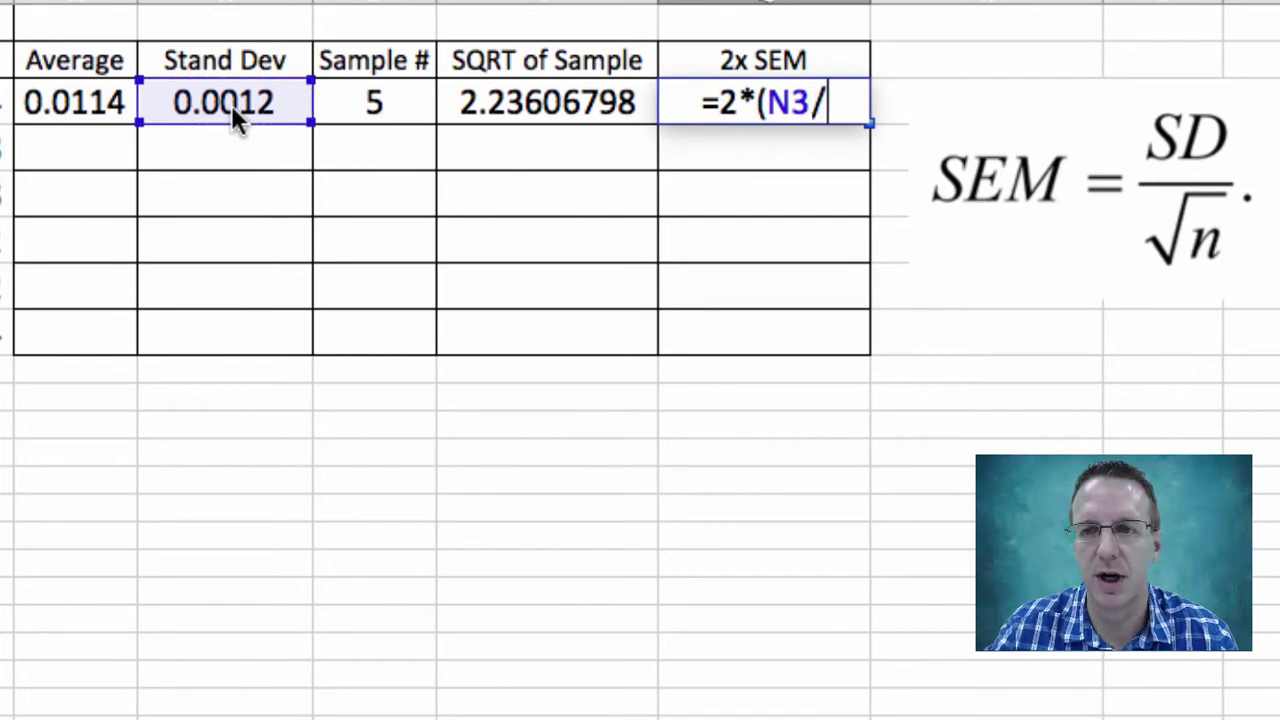
pyautogui.click(562, 101)
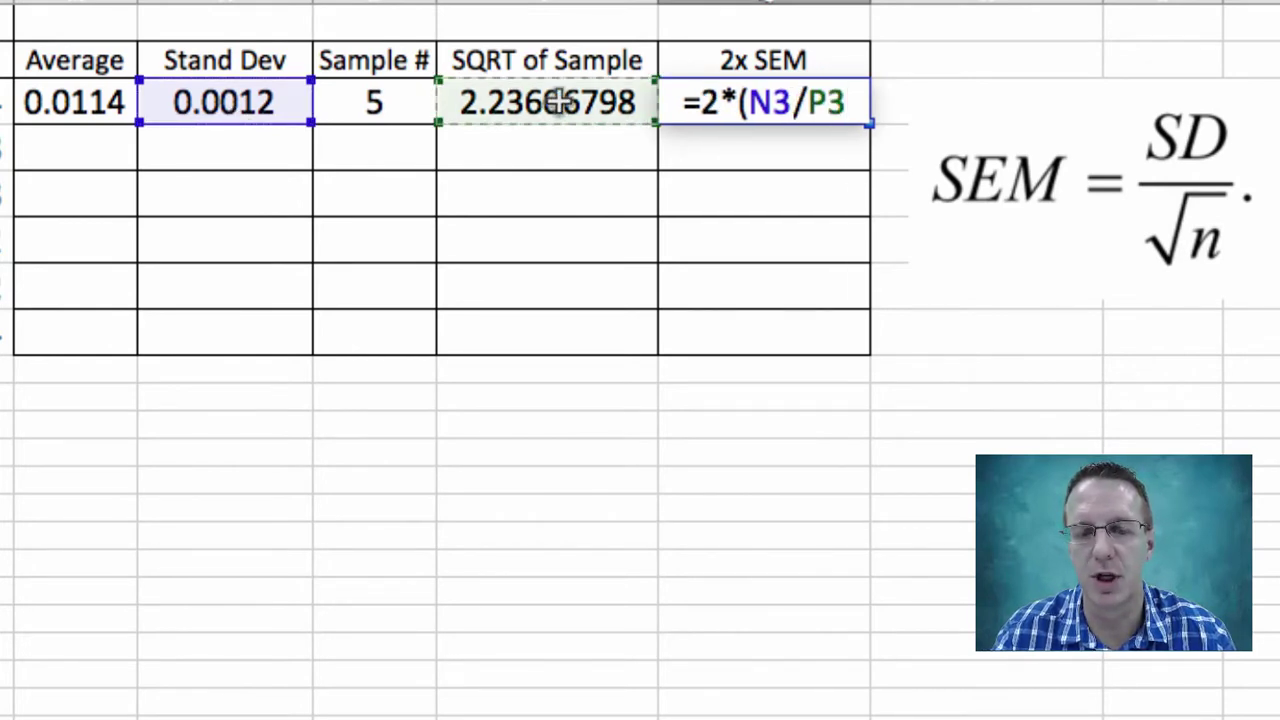
pyautogui.write(')')
pyautogui.press('Return')
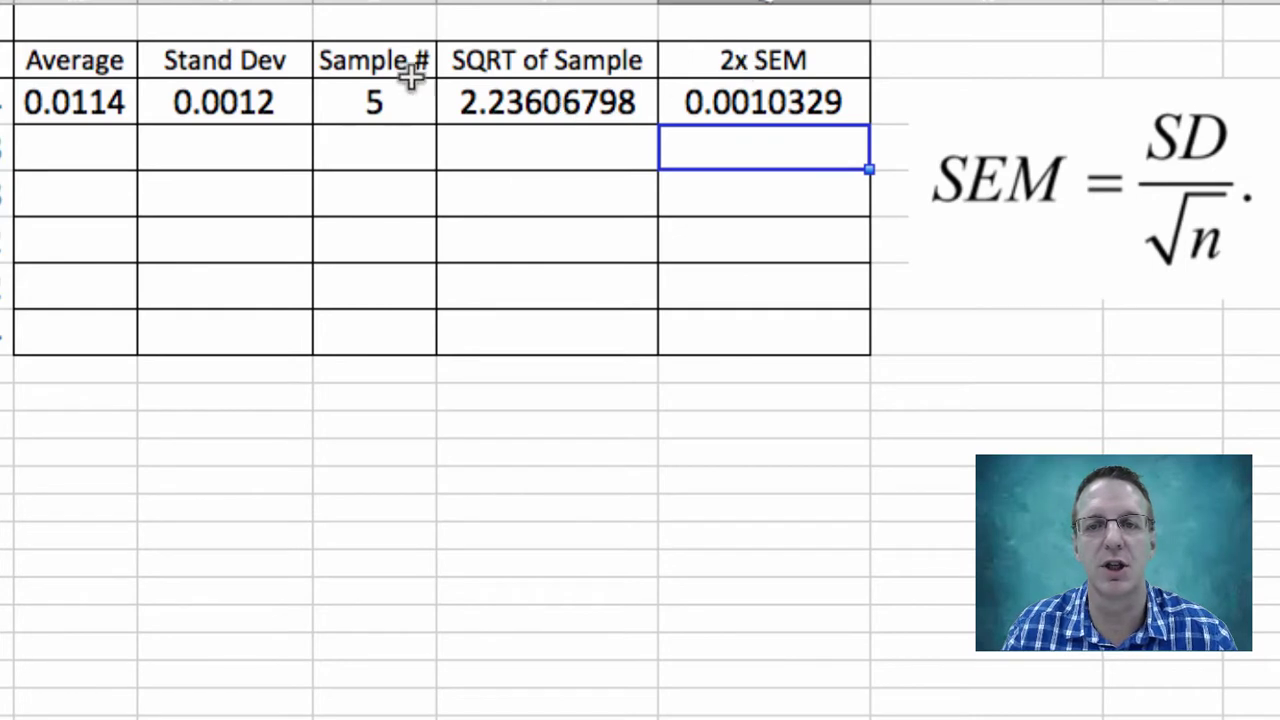
# Fill the 25-degree row's Average through 2x SEM cells down through the 74-degree row.
pyautogui.moveTo(92, 105); pyautogui.dragTo(766, 94)
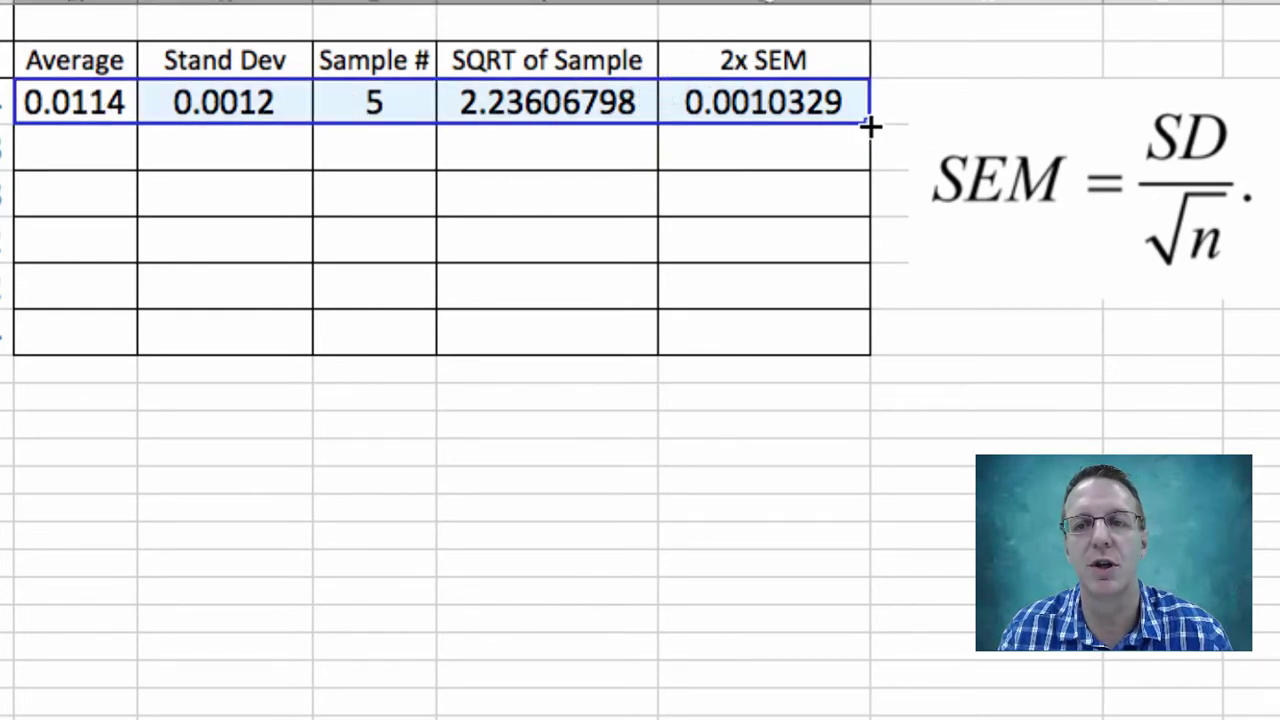
pyautogui.moveTo(870, 124); pyautogui.dragTo(870, 331)
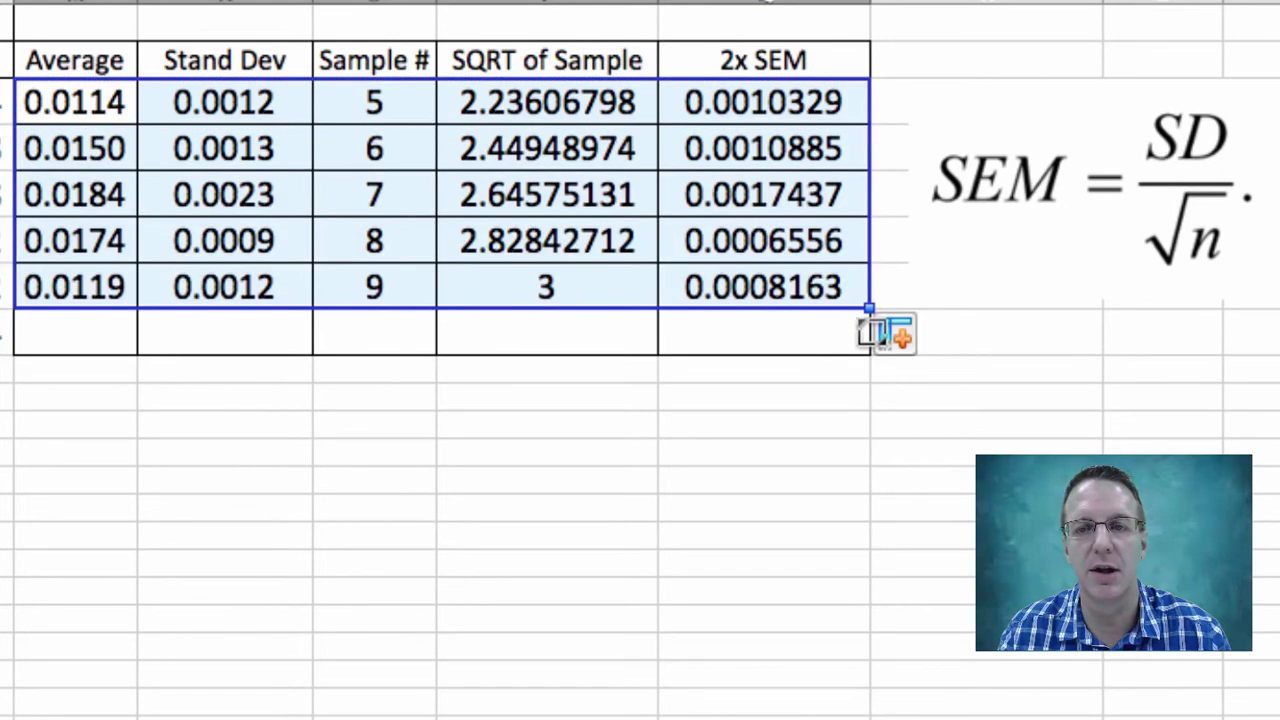
pyautogui.moveTo(868, 309); pyautogui.dragTo(872, 338)
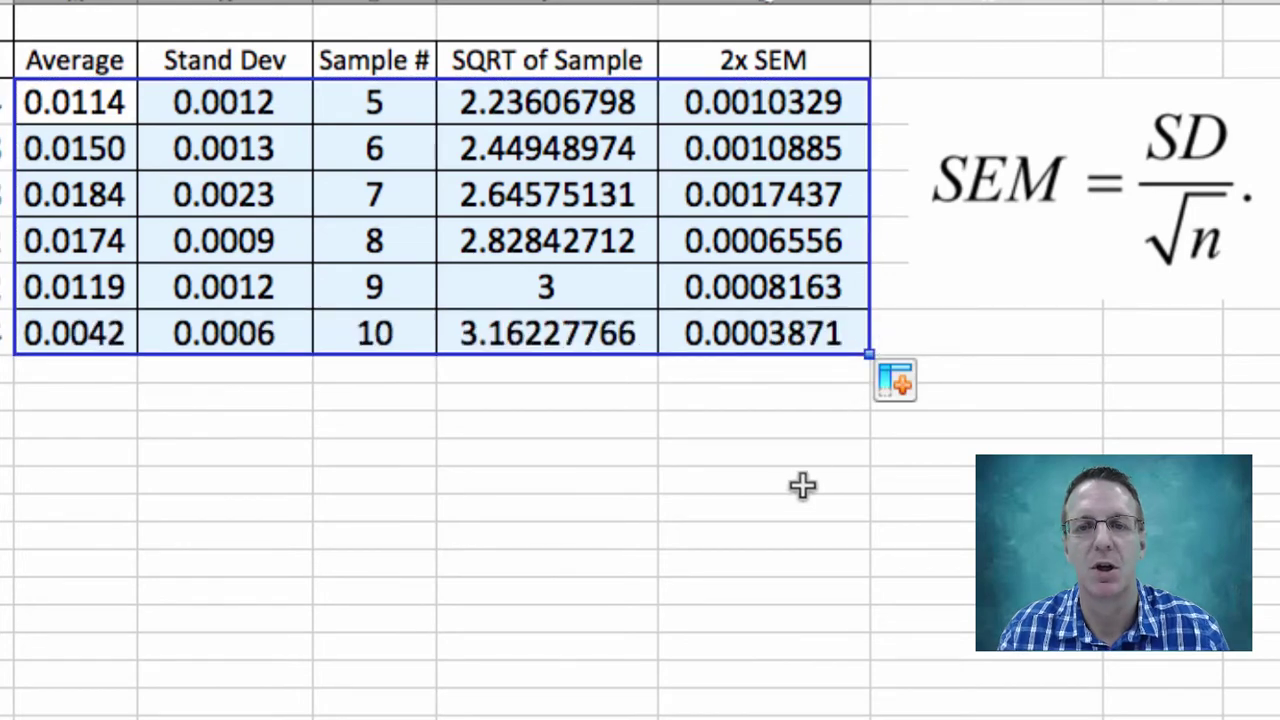
# Set the Sample # to 5 for each of the 35- through 74-degree rows.
pyautogui.click(379, 148)
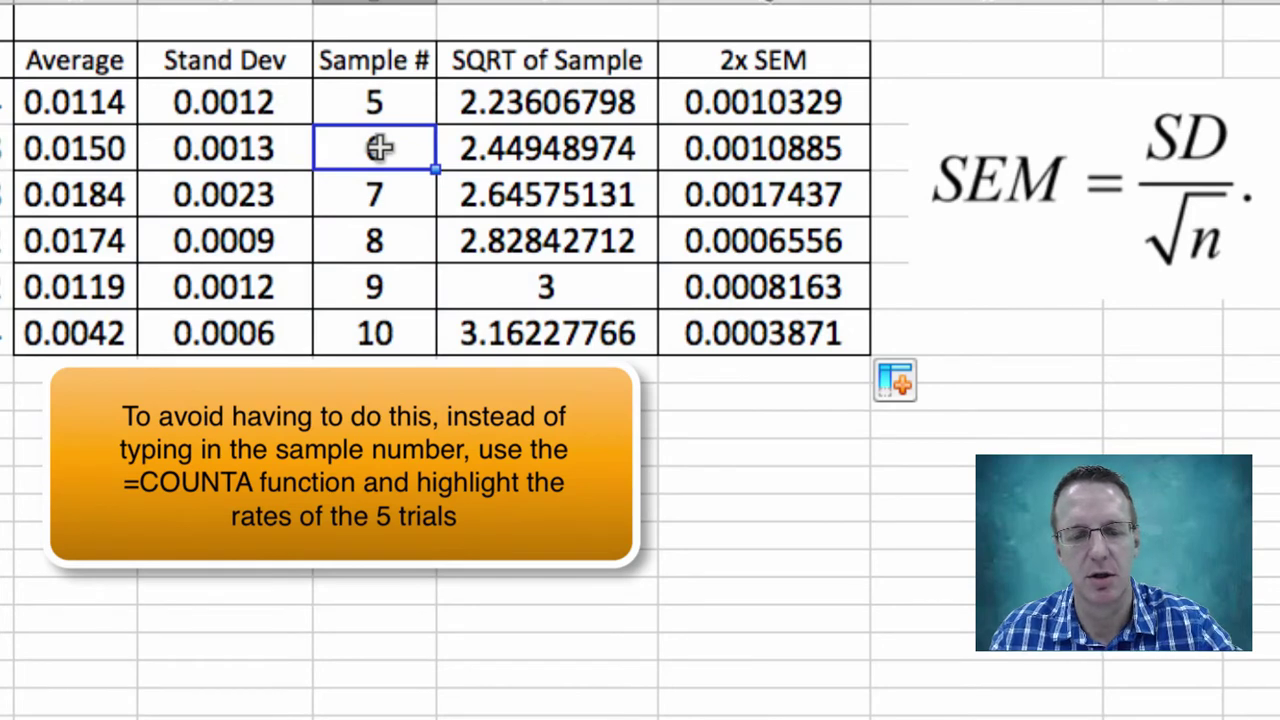
pyautogui.write('5')
pyautogui.press('Return')
pyautogui.write('5')
pyautogui.press('Return')
pyautogui.write('5')
pyautogui.press('Return')
pyautogui.write('5')
pyautogui.press('Return')
pyautogui.write('5')
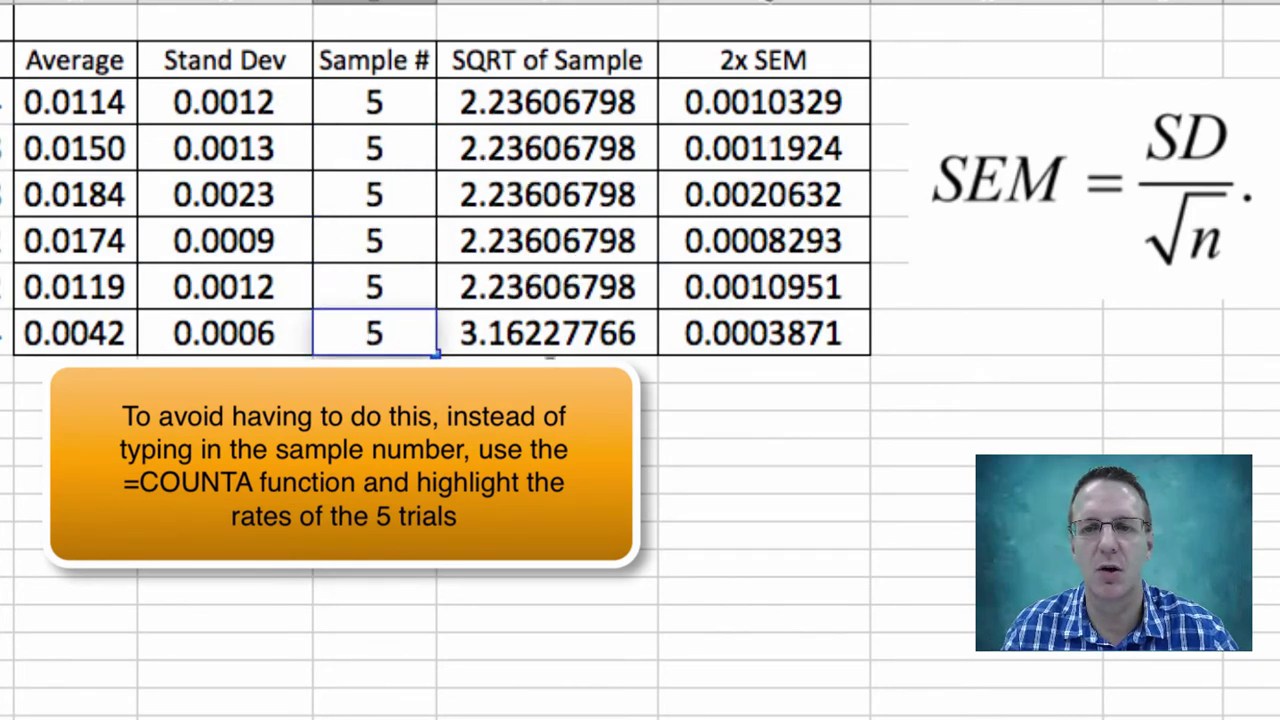
pyautogui.press('Return')
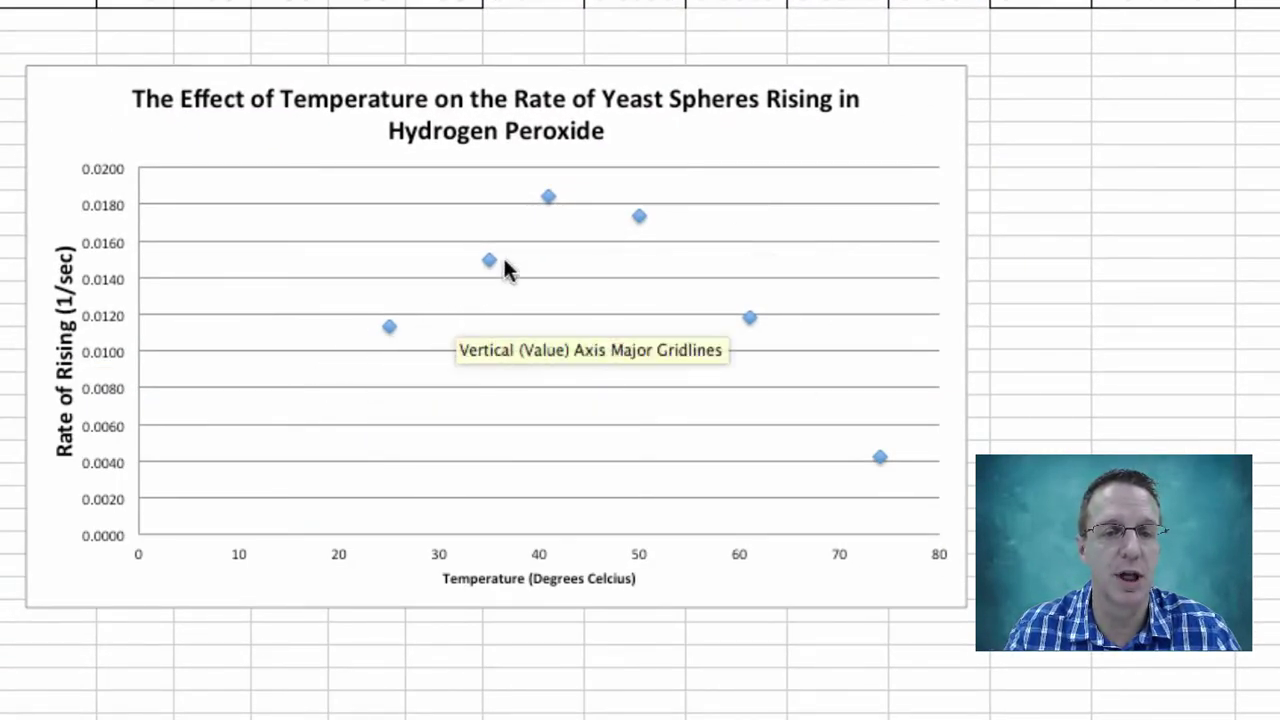
# Add a fourth-order polynomial trendline to the rate data series in the temperature scatter chart.
pyautogui.click(549, 198)
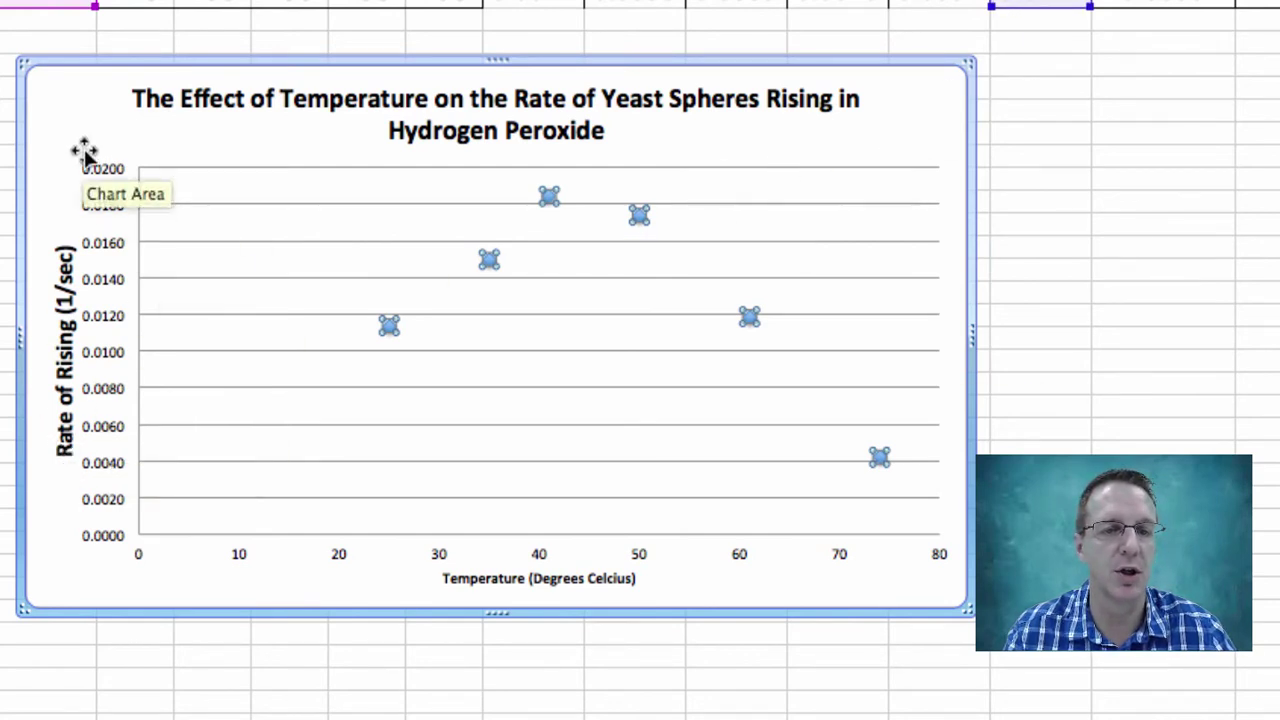
pyautogui.rightClick(639, 214)
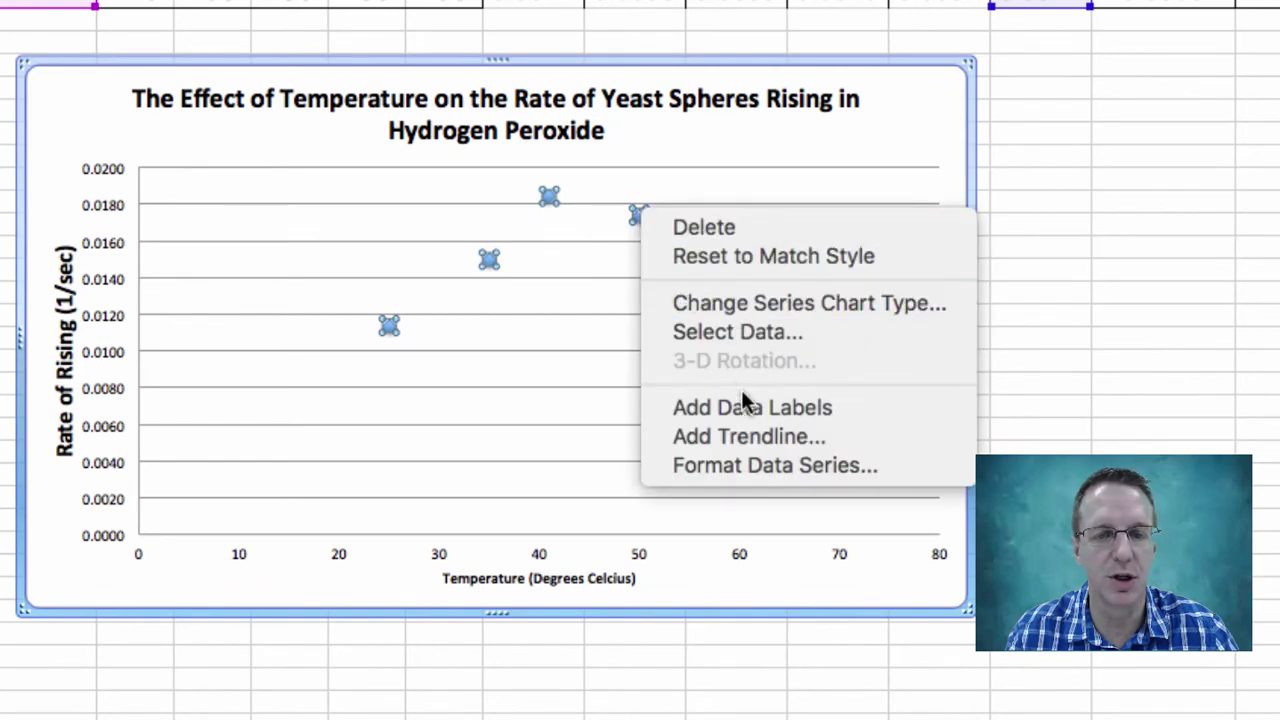
pyautogui.click(772, 432)
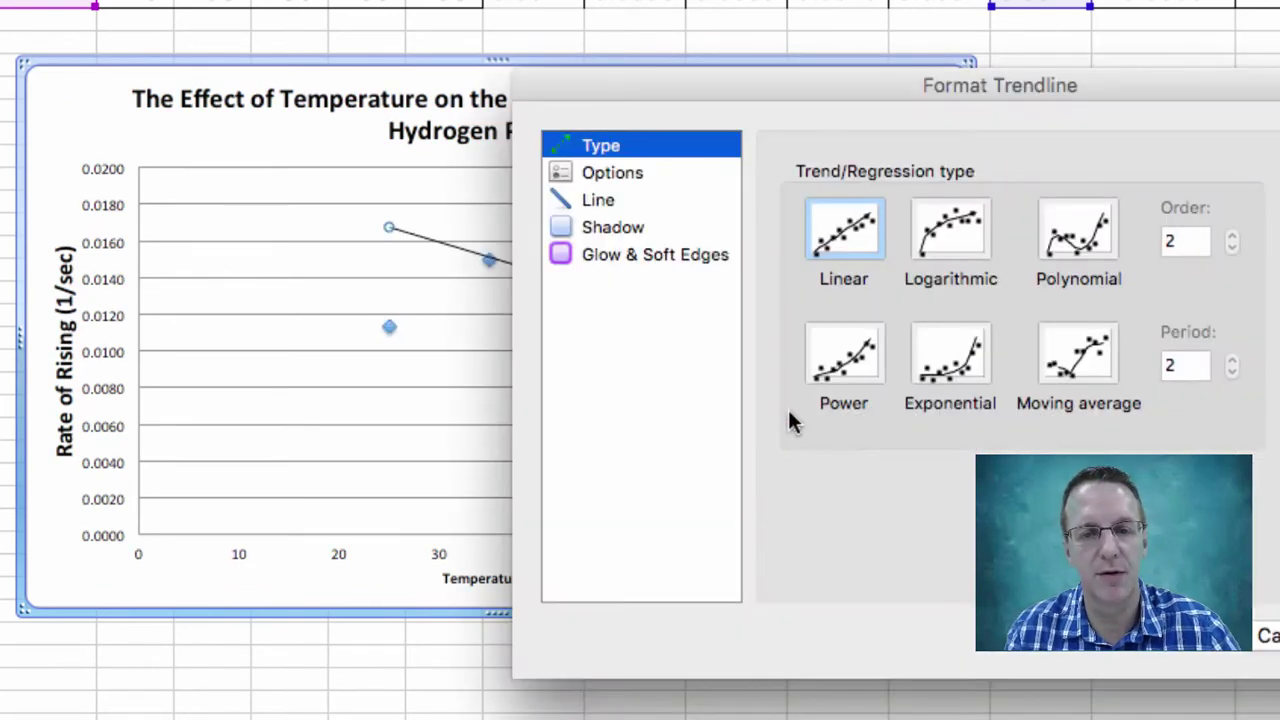
pyautogui.click(1088, 240)
pyautogui.click(1232, 237)
pyautogui.click(1232, 237)
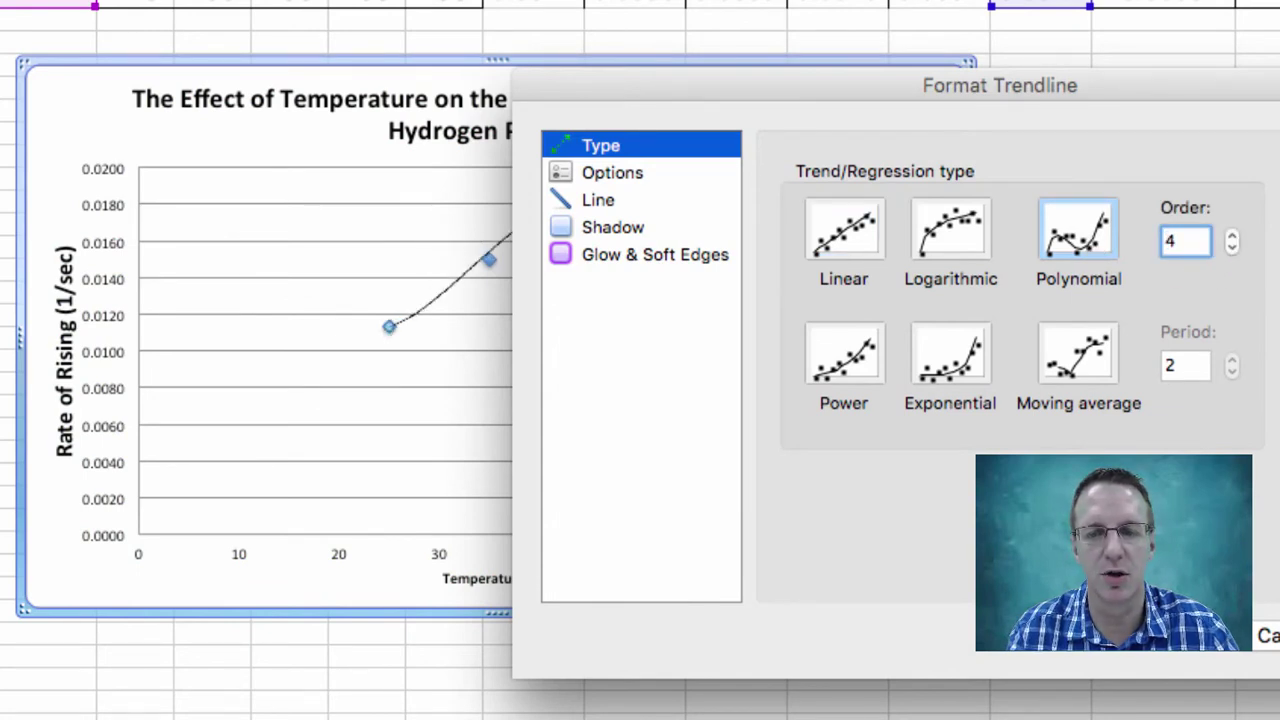
pyautogui.press('Return')
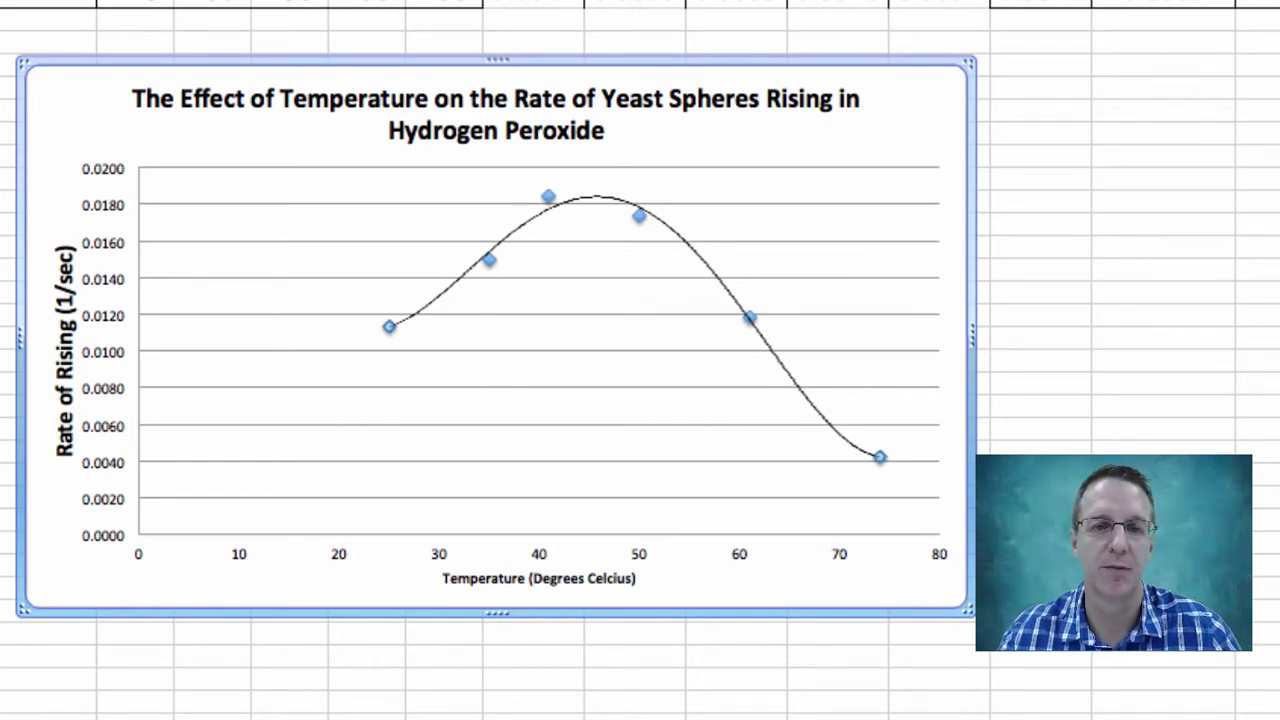
# Give the chart's data series Y error bars that extend in both directions and end in caps.
pyautogui.rightClick(551, 207)
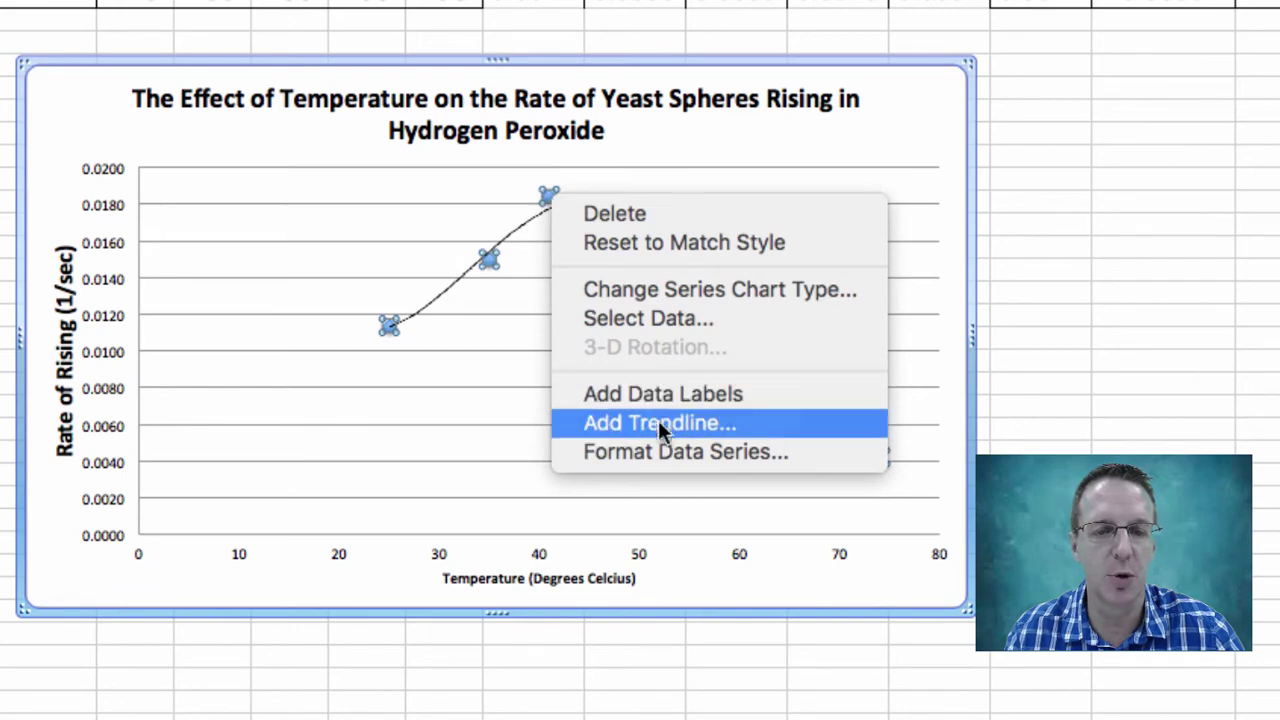
pyautogui.click(684, 463)
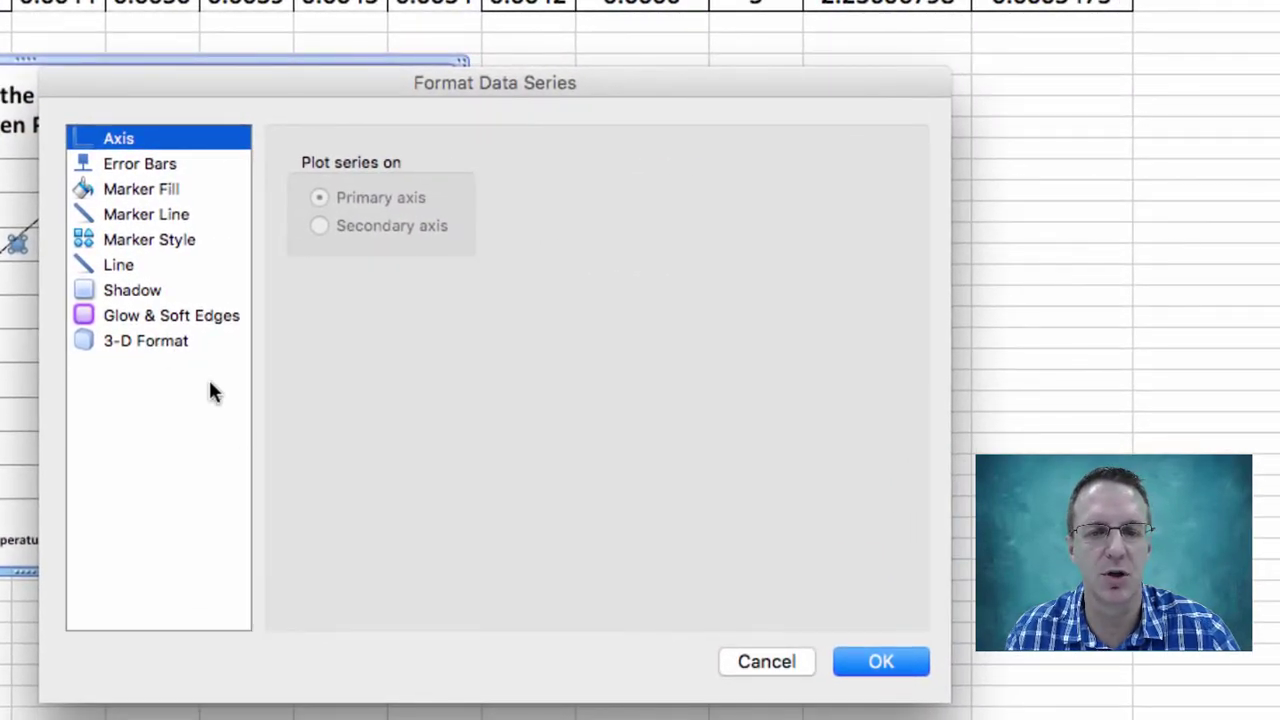
pyautogui.click(151, 165)
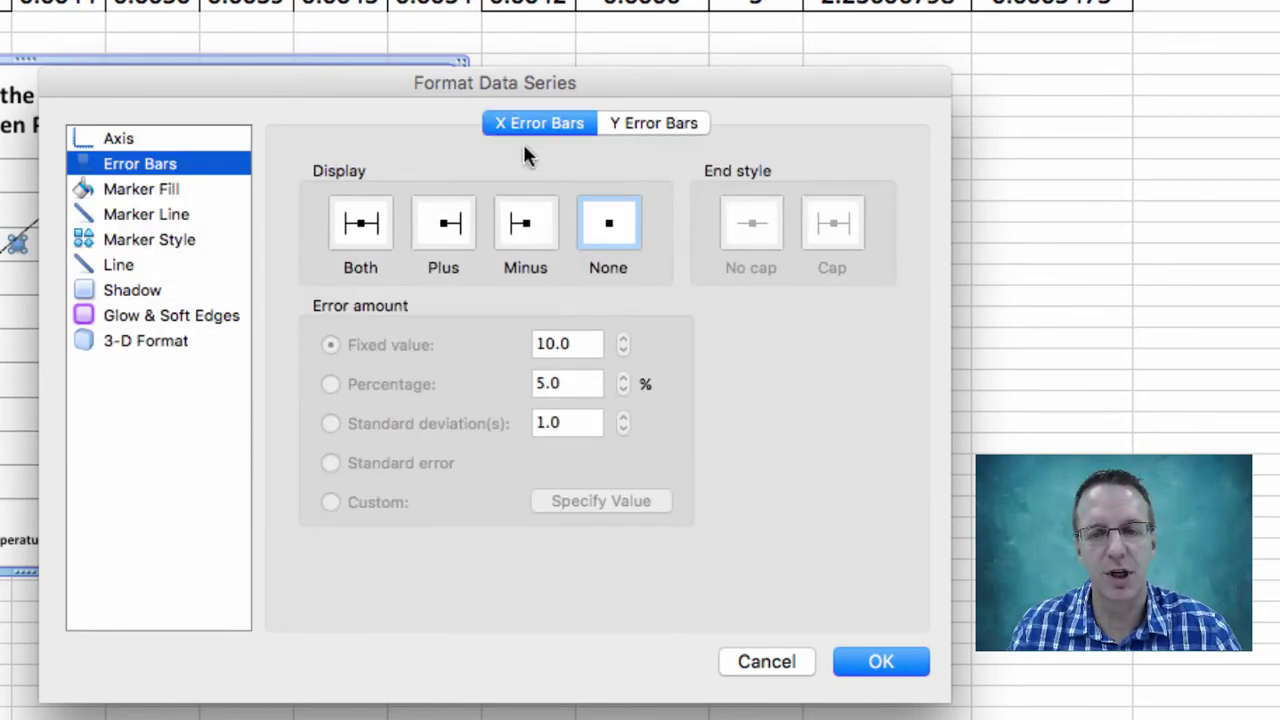
pyautogui.click(651, 121)
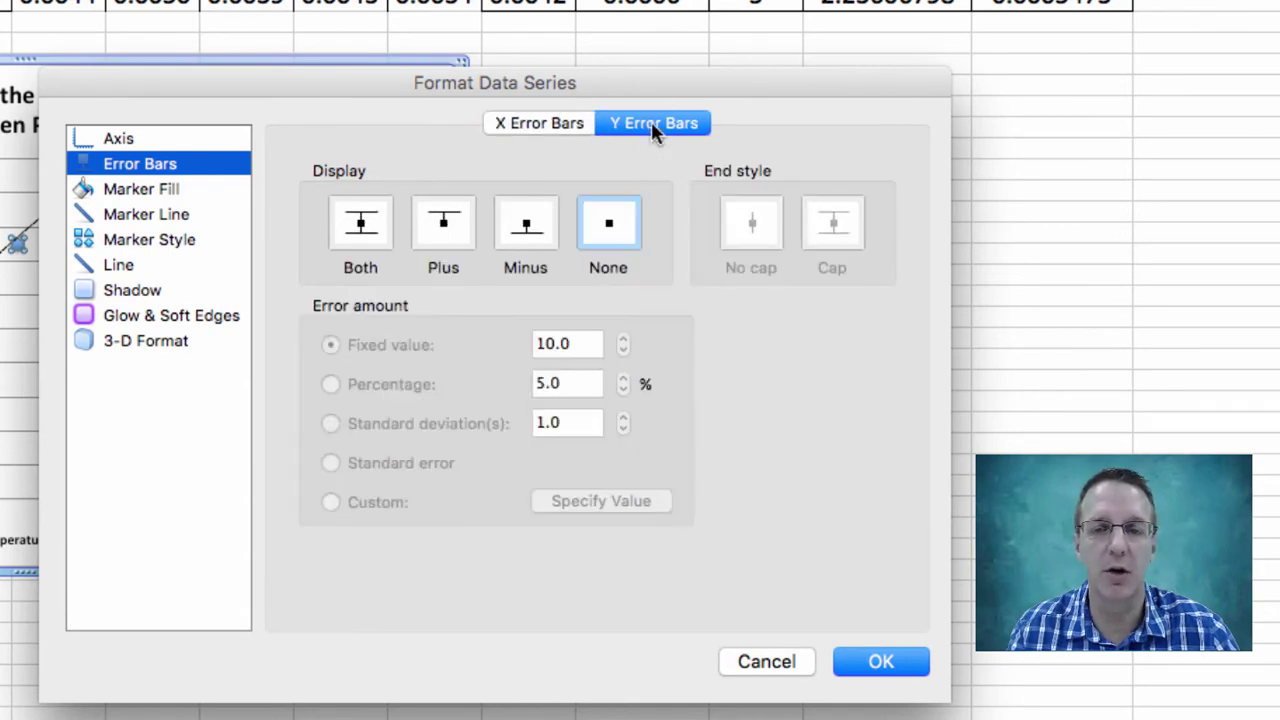
pyautogui.click(362, 229)
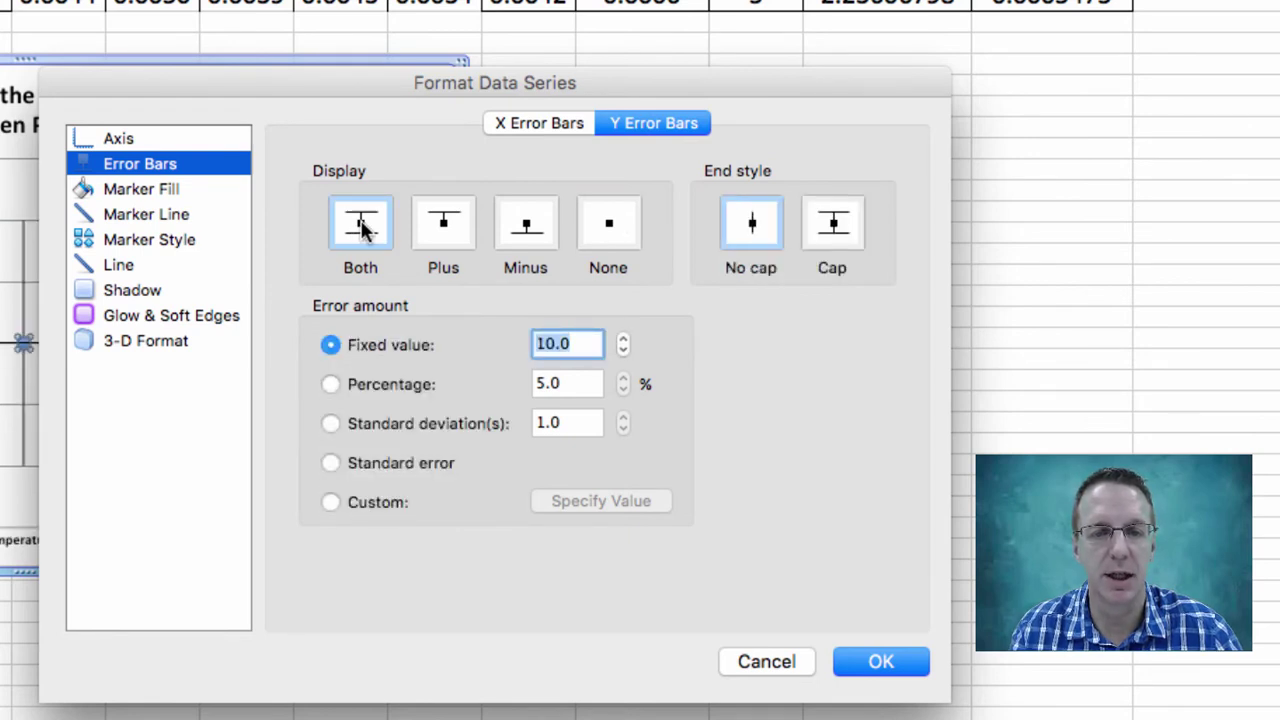
pyautogui.click(836, 225)
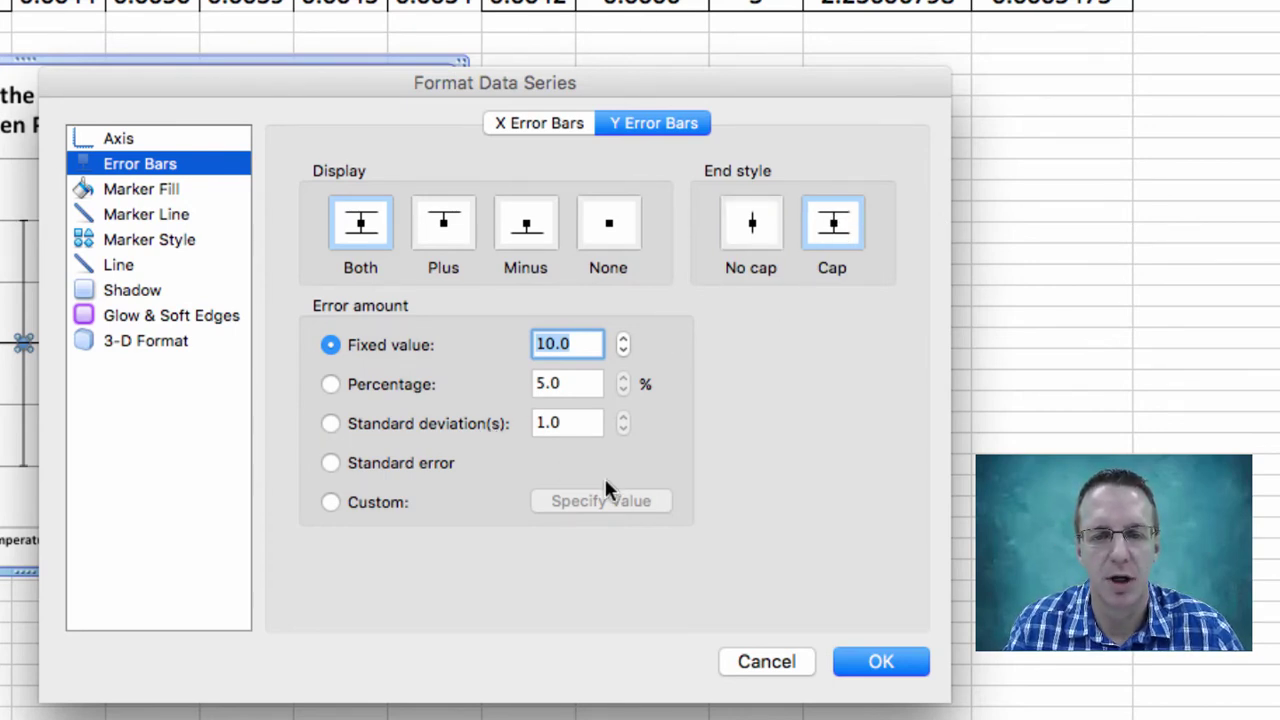
# Switch the error amount to custom values and use the 2x SEM range Q3:Q8 as the positive error value.
pyautogui.click(331, 502)
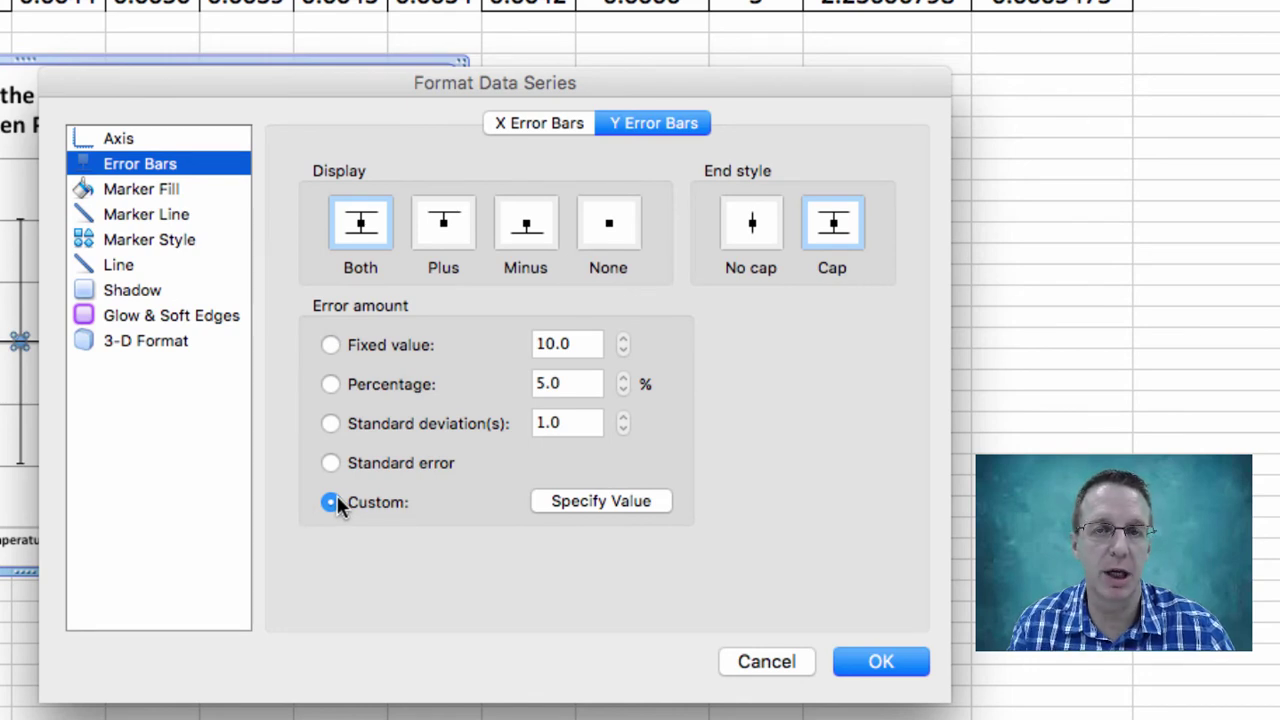
pyautogui.click(617, 503)
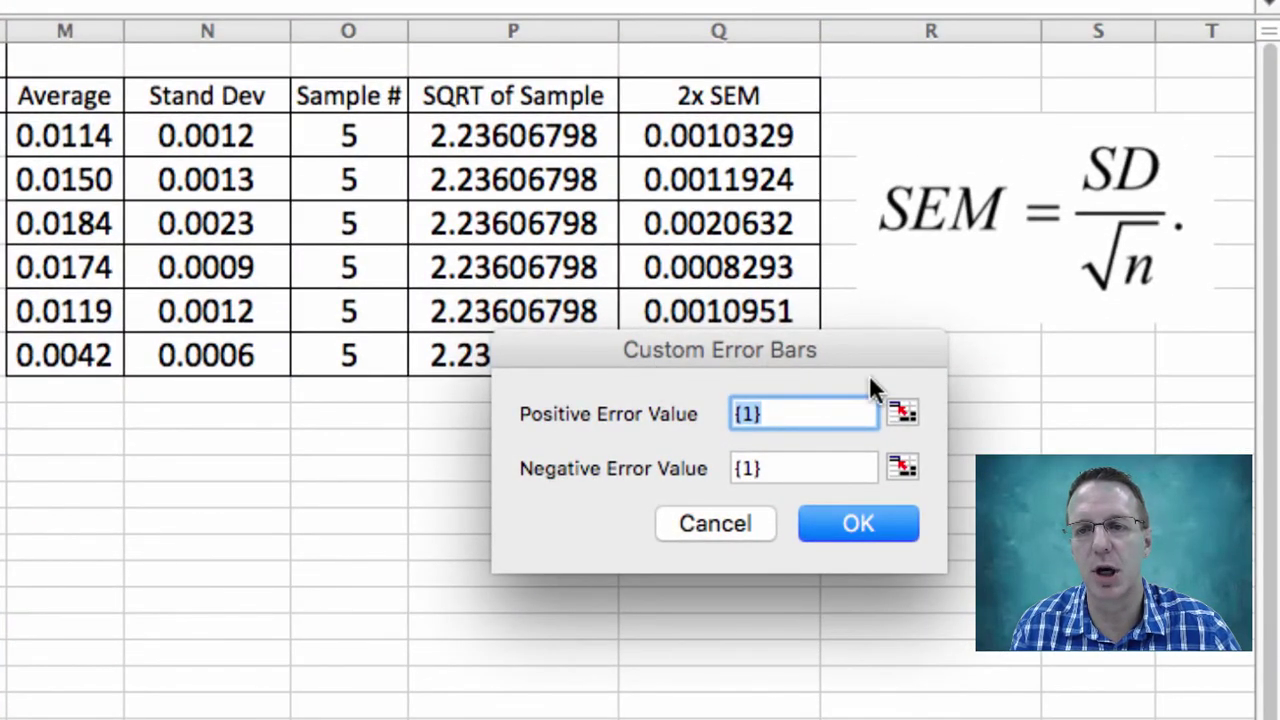
pyautogui.moveTo(790, 346); pyautogui.dragTo(823, 406)
pyautogui.moveTo(813, 471); pyautogui.dragTo(760, 472)
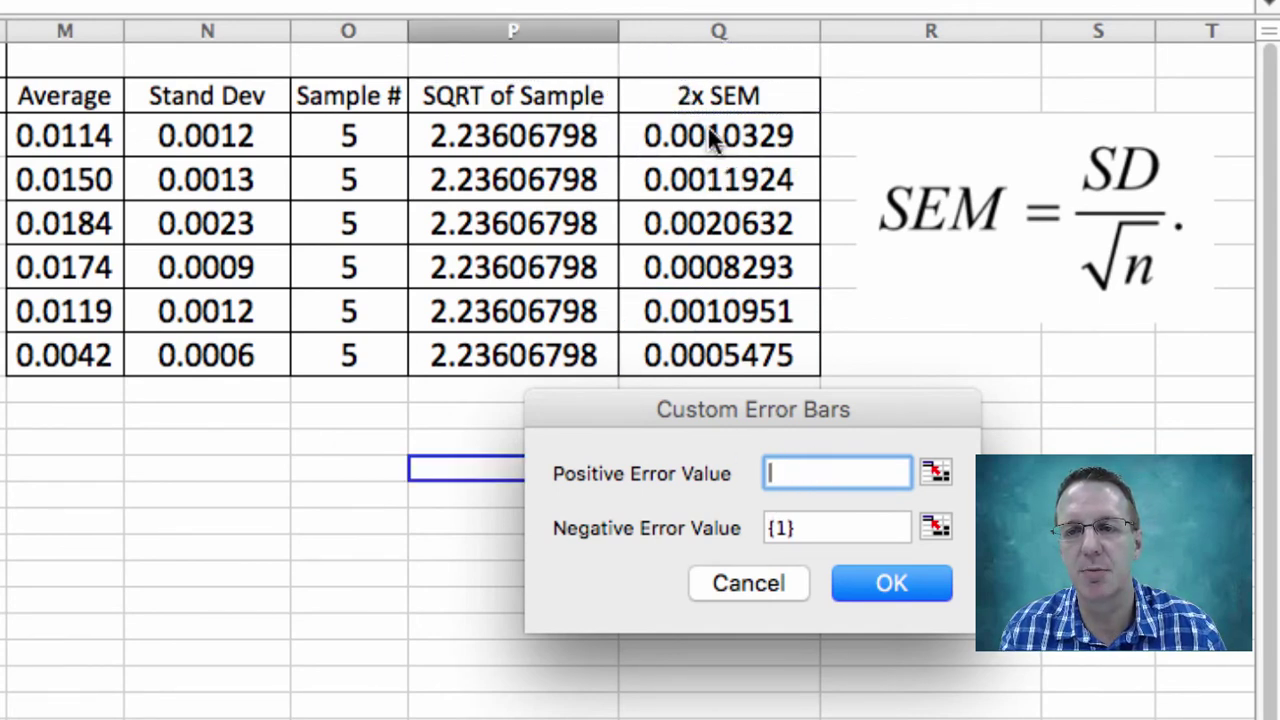
pyautogui.moveTo(712, 140); pyautogui.dragTo(712, 360)
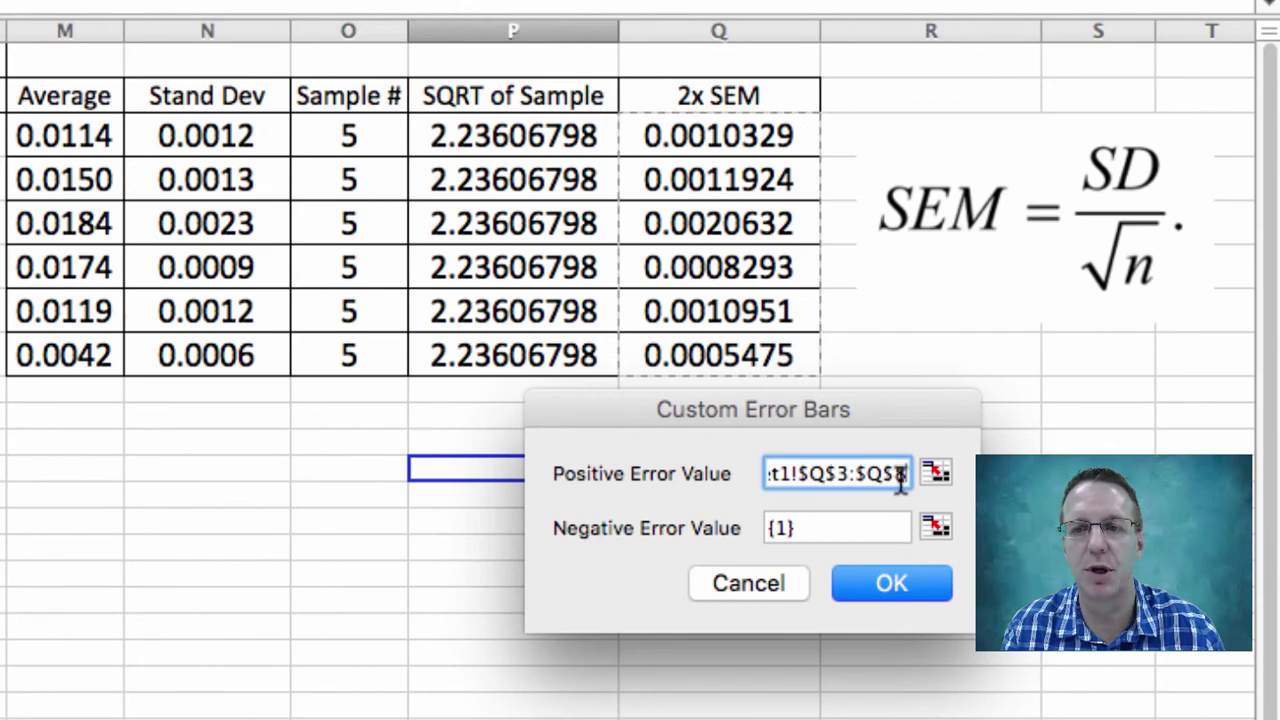
# Use the 2x SEM range Q3:Q8 as the negative error value, apply the error bars and deselect the chart.
pyautogui.click(816, 527)
pyautogui.moveTo(816, 527); pyautogui.dragTo(749, 527)
pyautogui.press('BackSpace')
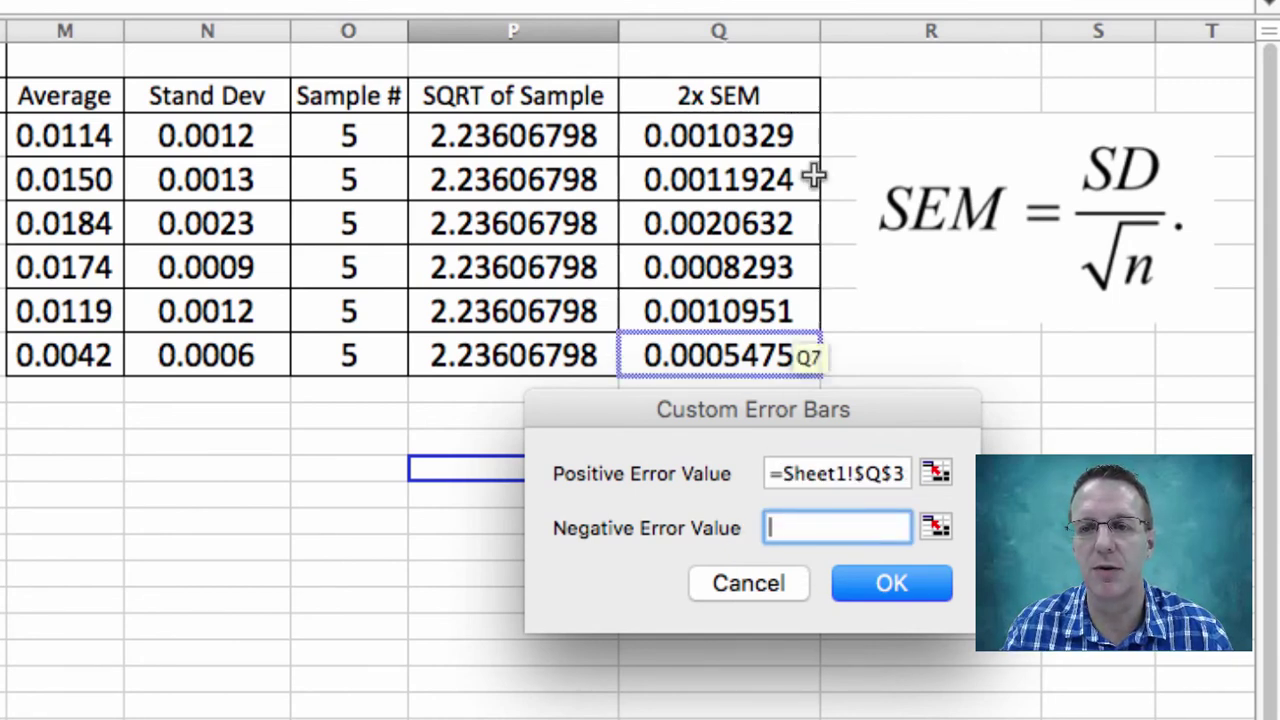
pyautogui.moveTo(751, 126); pyautogui.dragTo(744, 338)
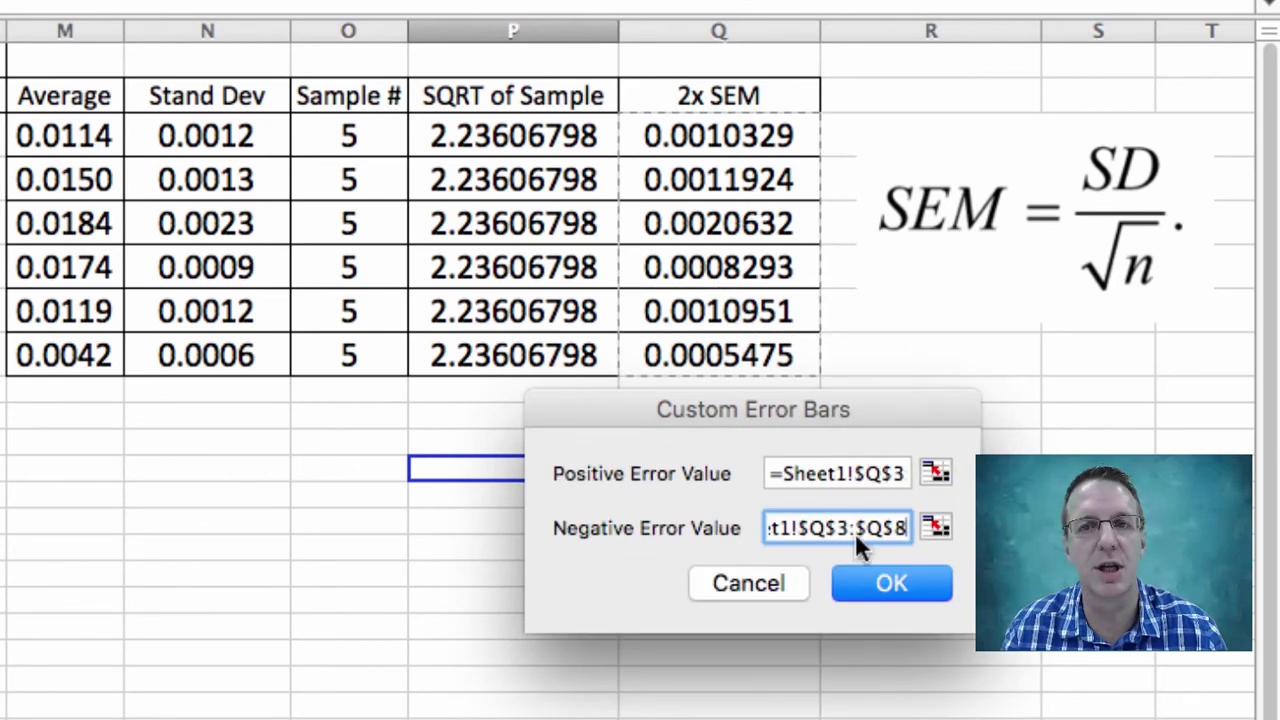
pyautogui.click(890, 585)
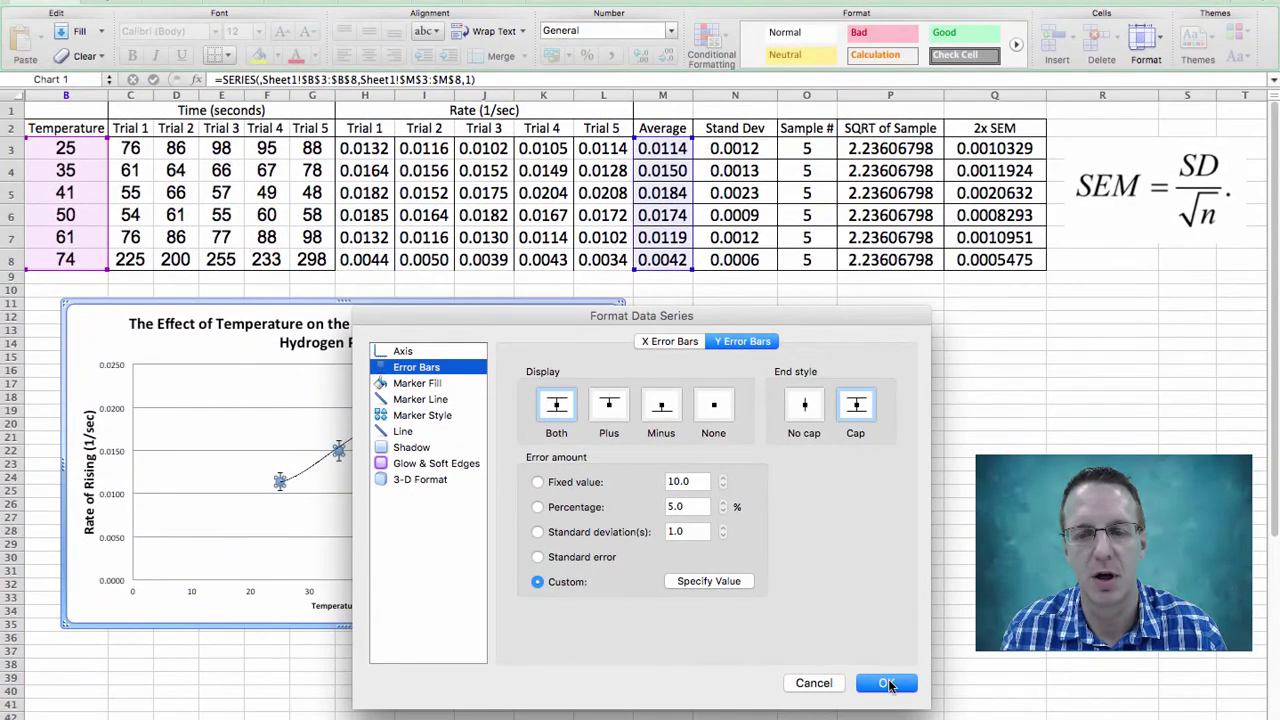
pyautogui.click(889, 683)
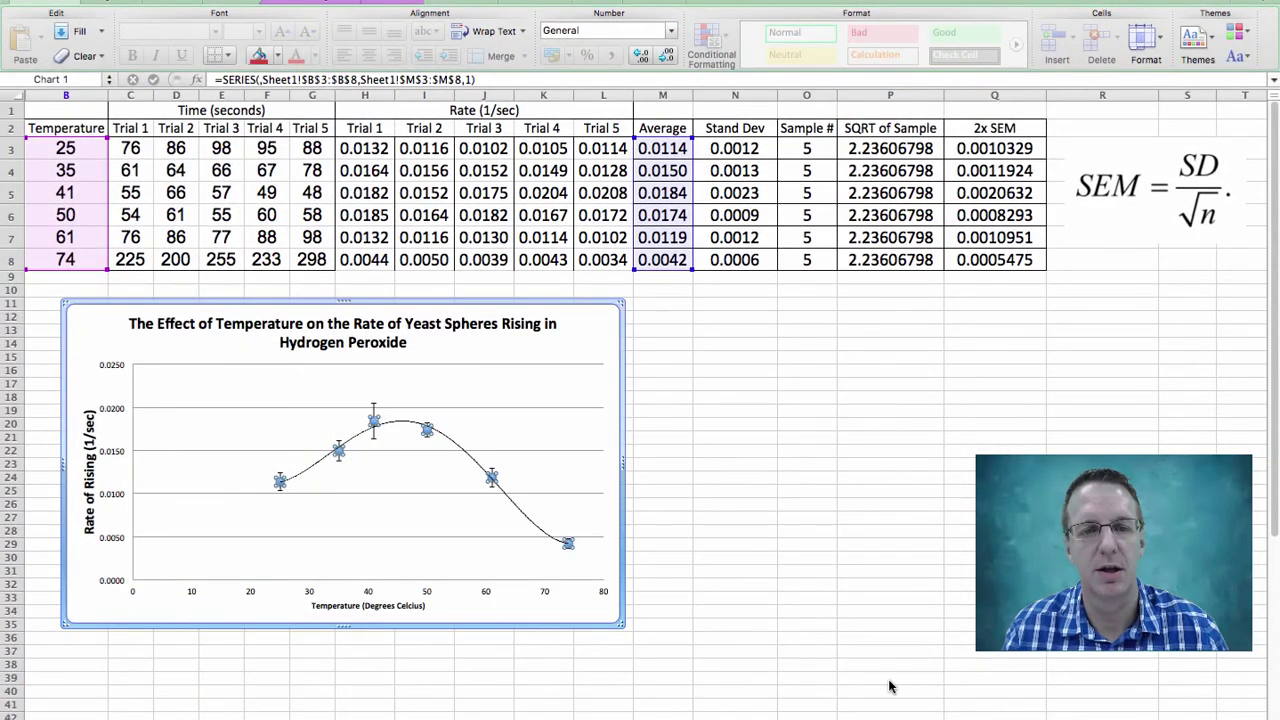
pyautogui.click(721, 562)
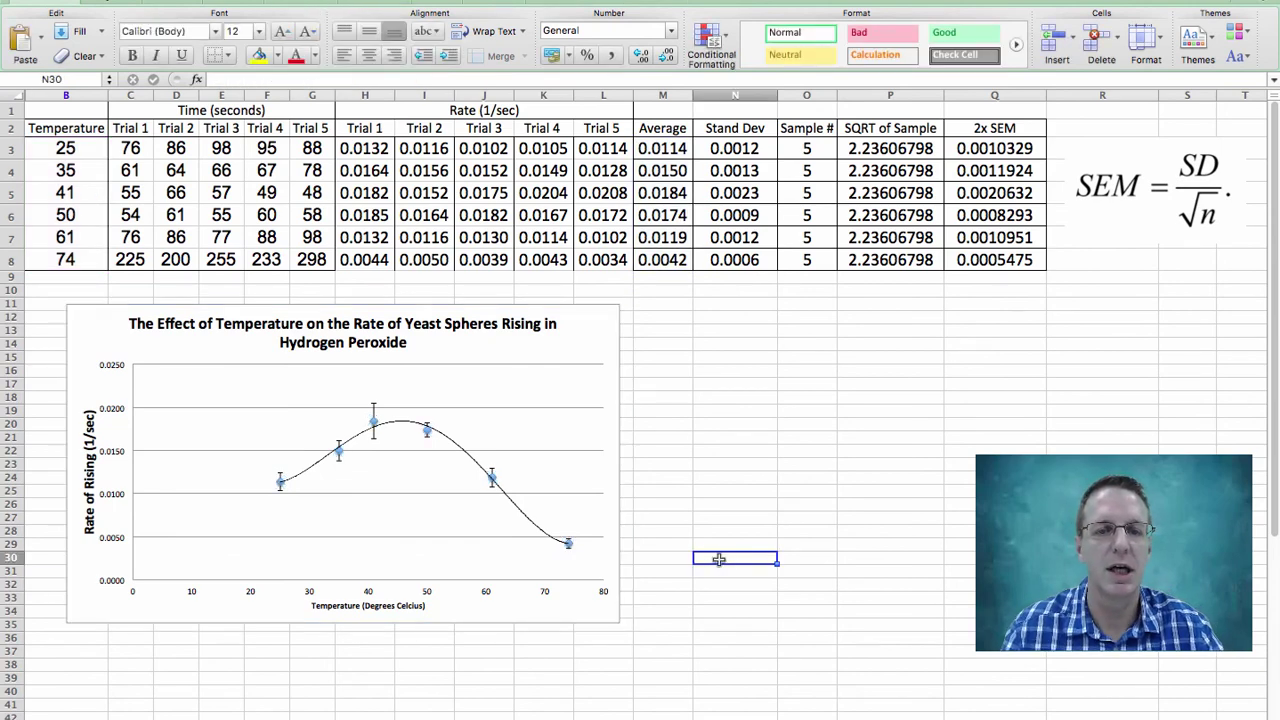